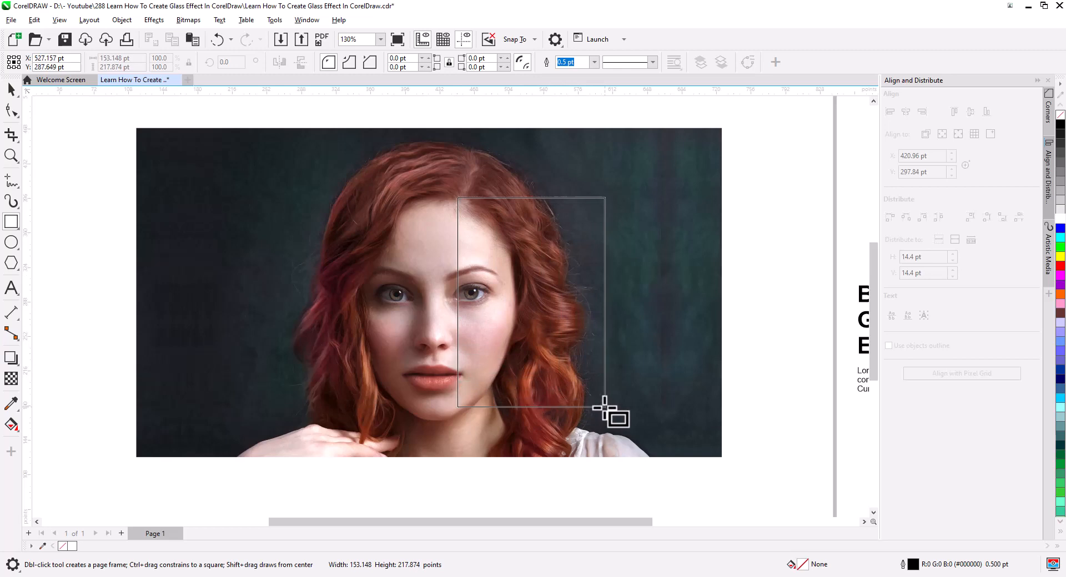
- Draw a white-outlined rectangle about 153 × 218 pt over the portrait's right-hand side, with corners rounded to about 20 pt
drag(605, 408, 608, 409)
scroll(517, 362, up, 2)
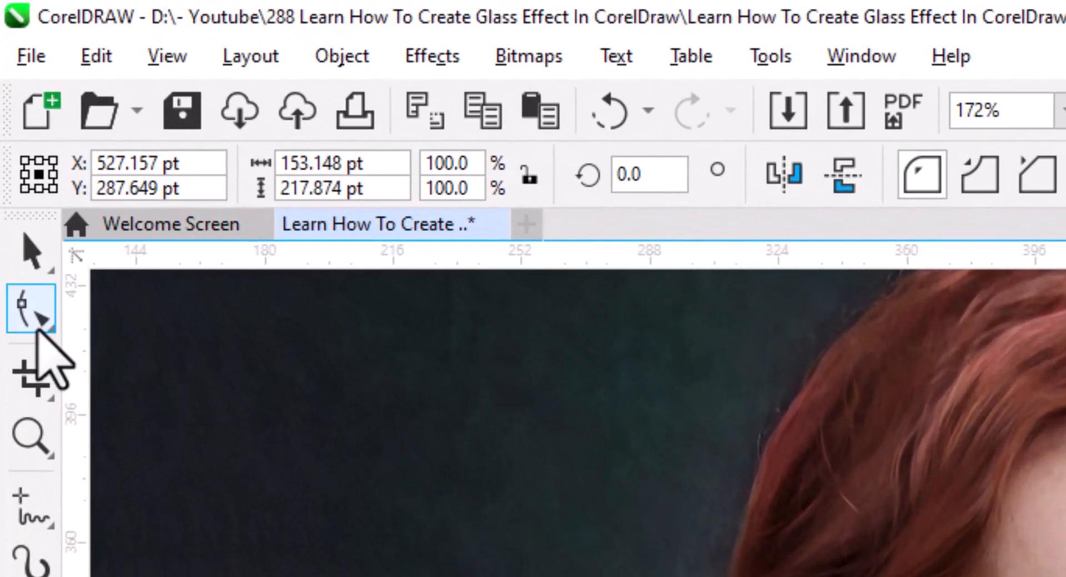
click(11, 110)
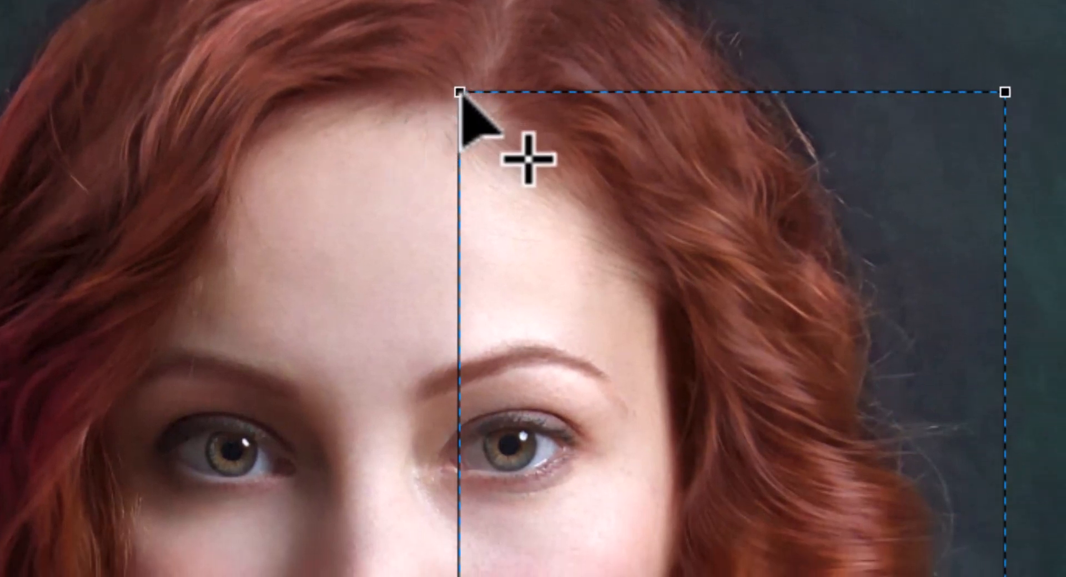
drag(459, 91, 457, 163)
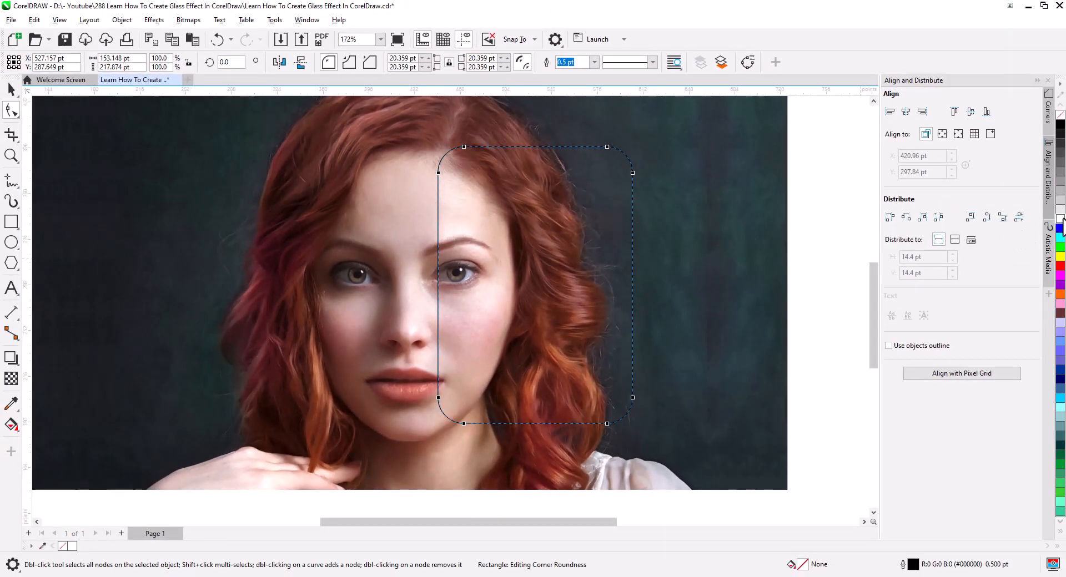
right_click(1061, 219)
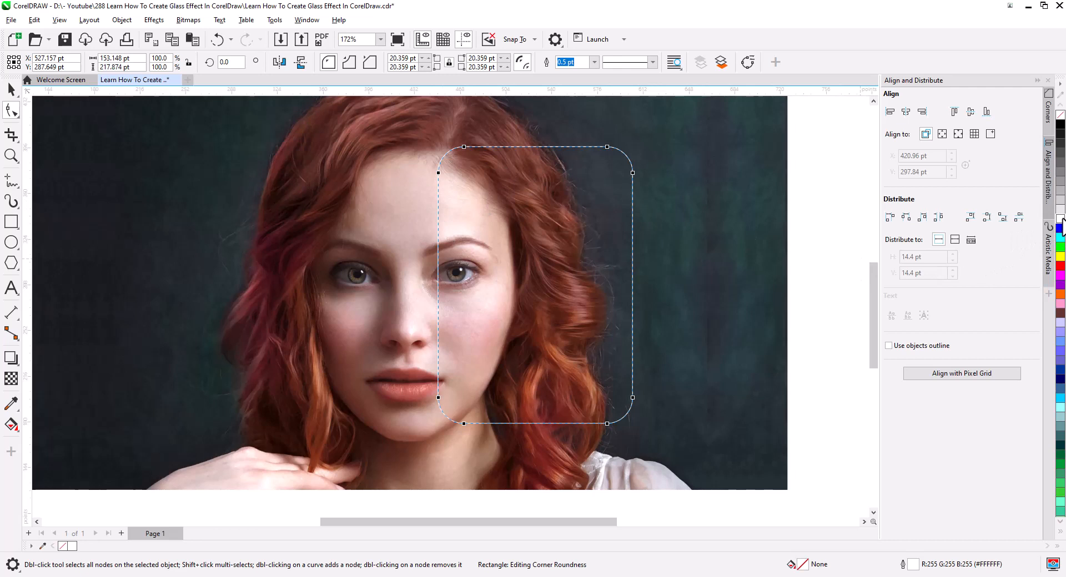
- Duplicate the rounded rectangle and the portrait photo together in place
click(10, 91)
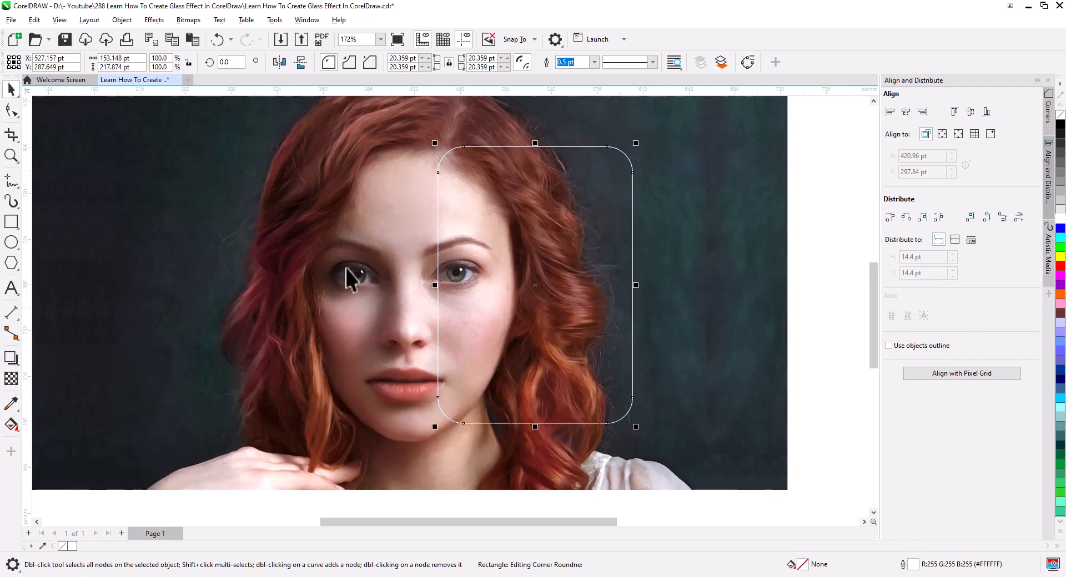
shift+click(345, 277)
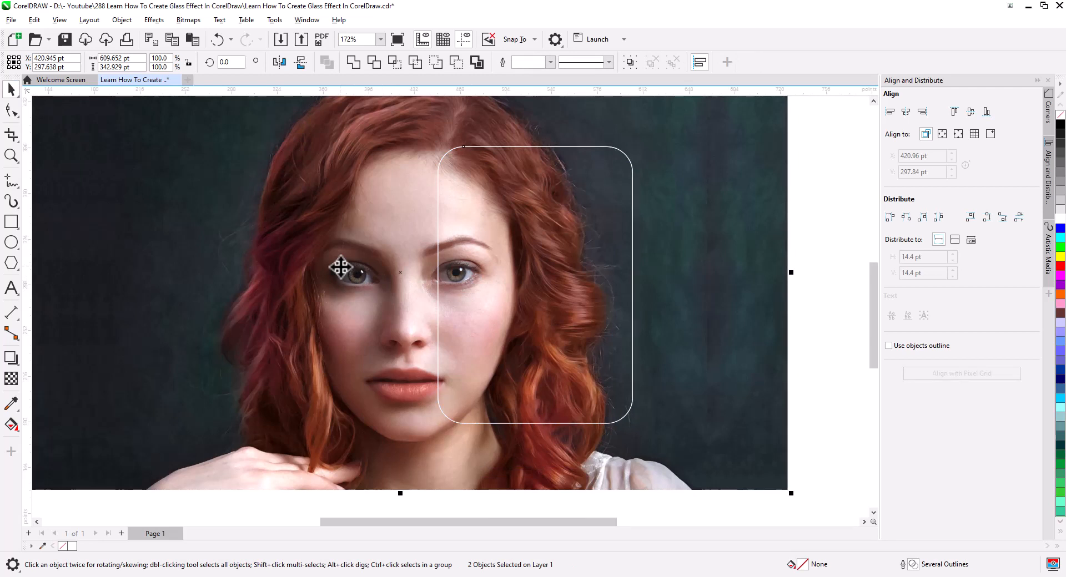
key(plus)
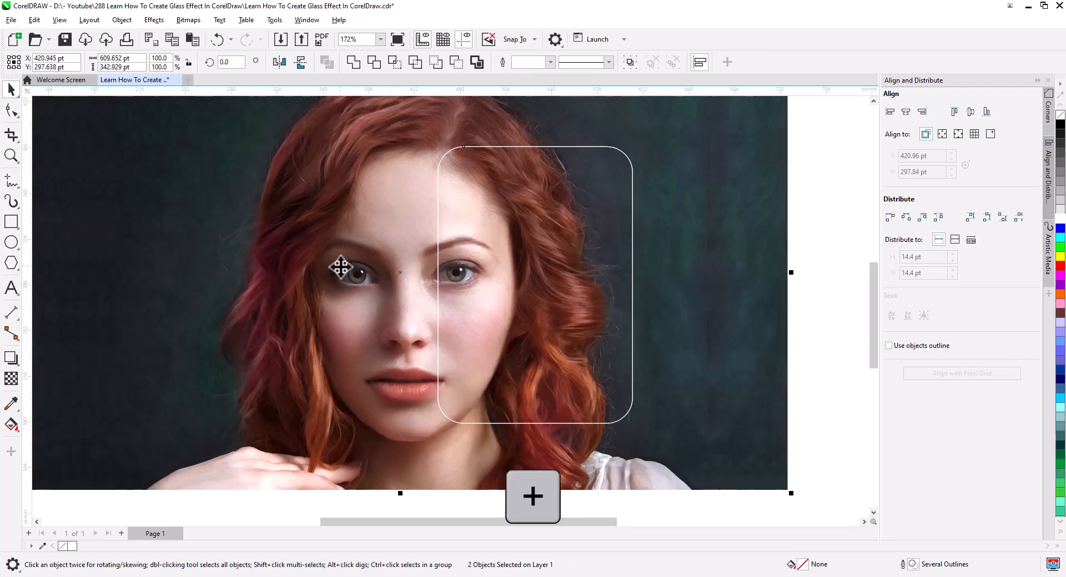
- PowerClip the top copy of the portrait photo inside the rounded rectangle
click(805, 344)
click(707, 348)
right_click(708, 348)
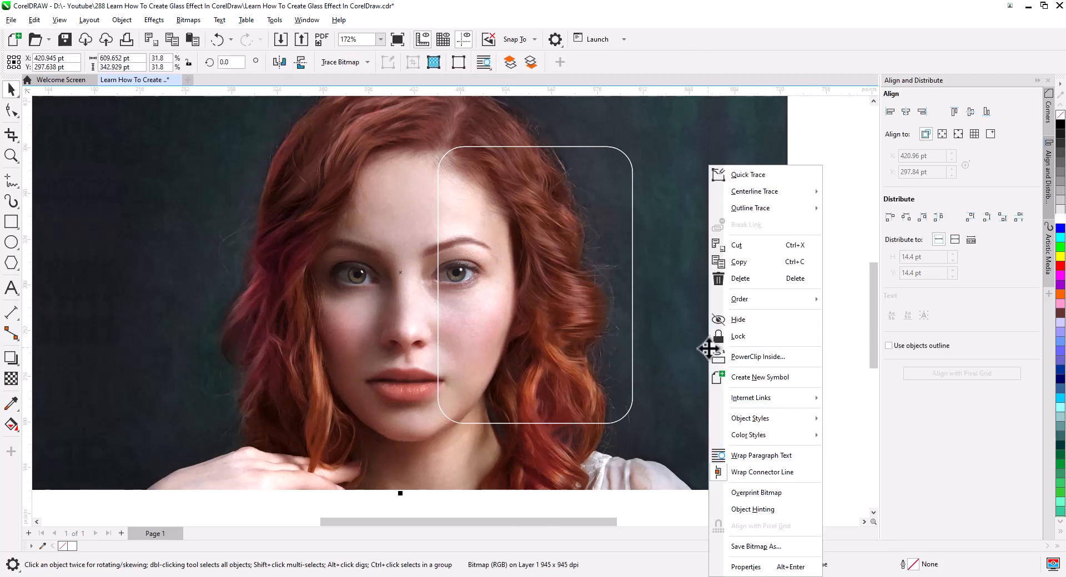
click(766, 358)
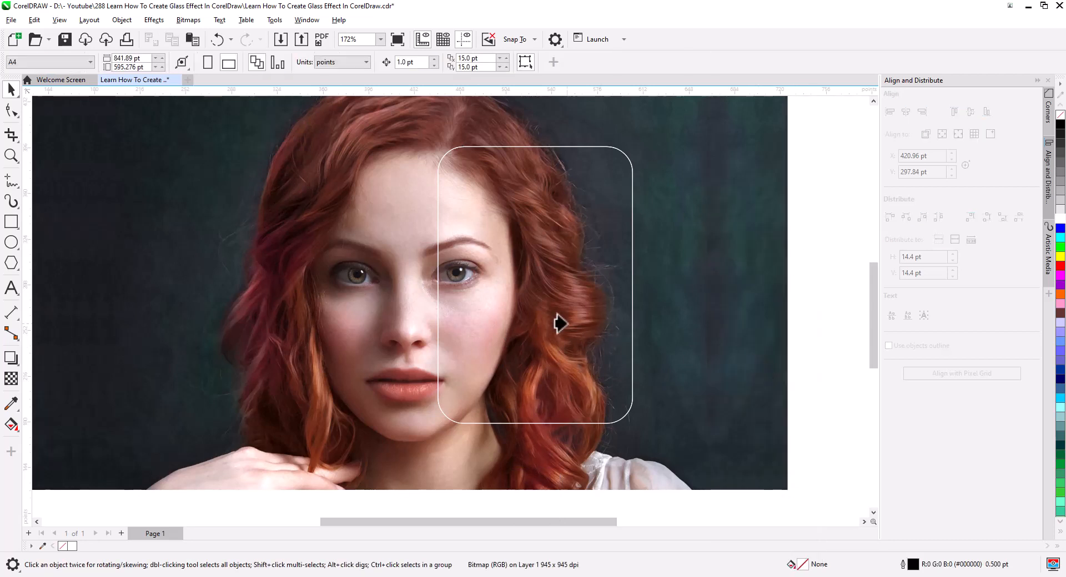
click(518, 294)
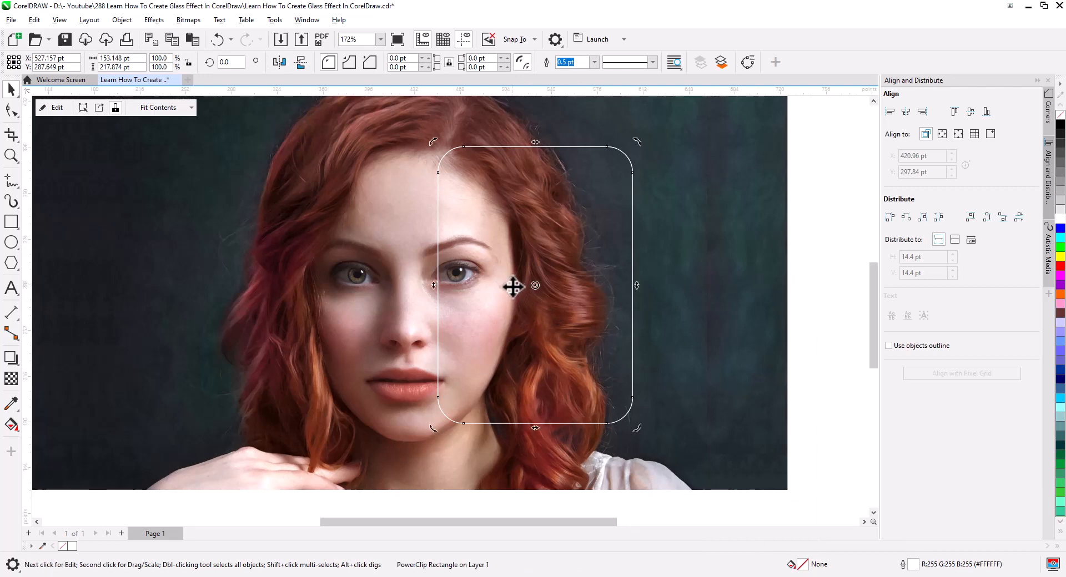
- Apply a Gaussian Blur with a 20-pixel radius to the photo inside the PowerClip, then finish editing its contents
click(51, 105)
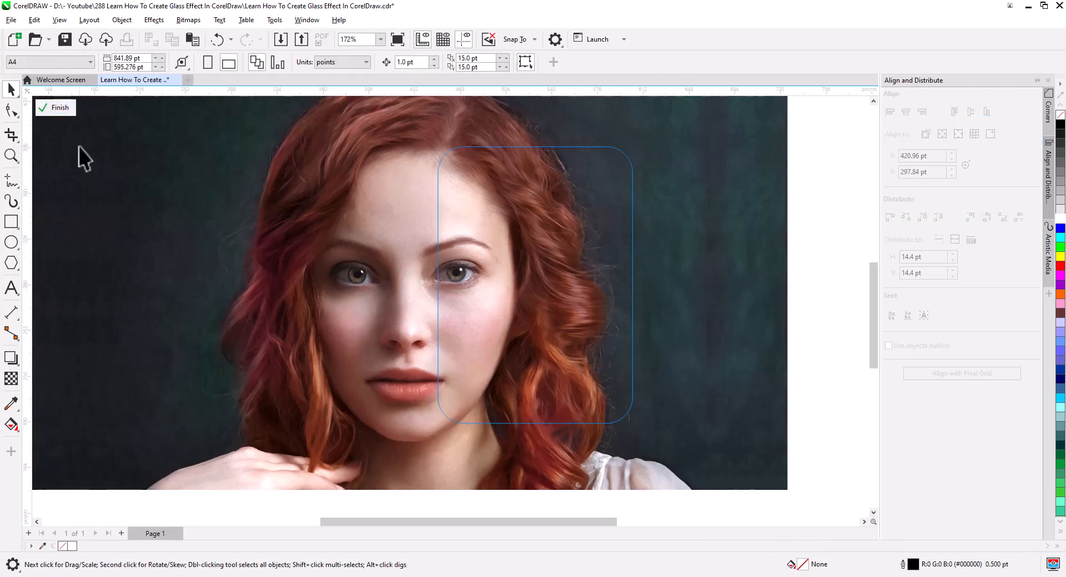
click(387, 302)
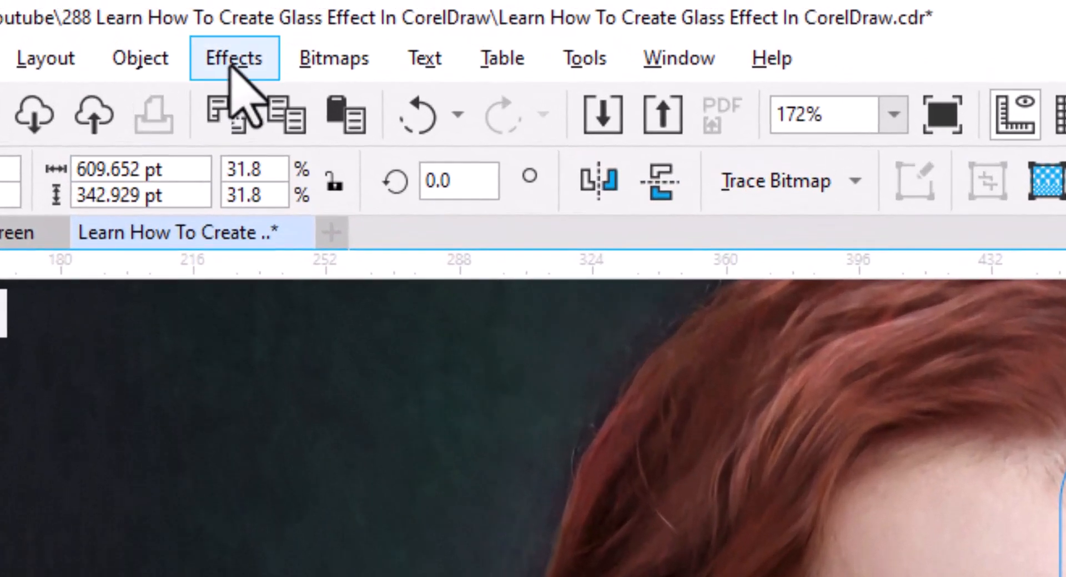
click(153, 21)
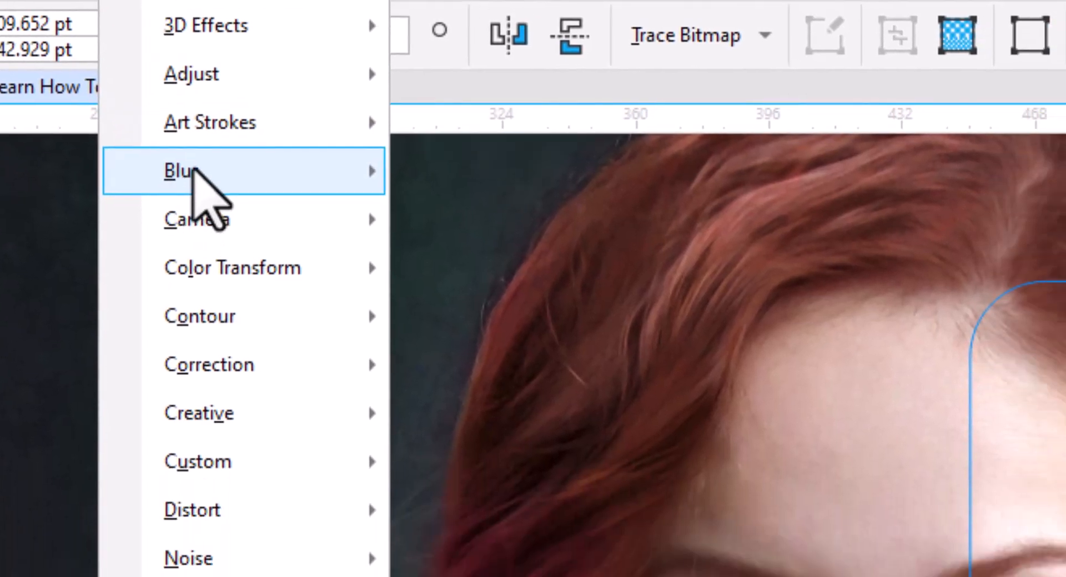
mouse_move(289, 322)
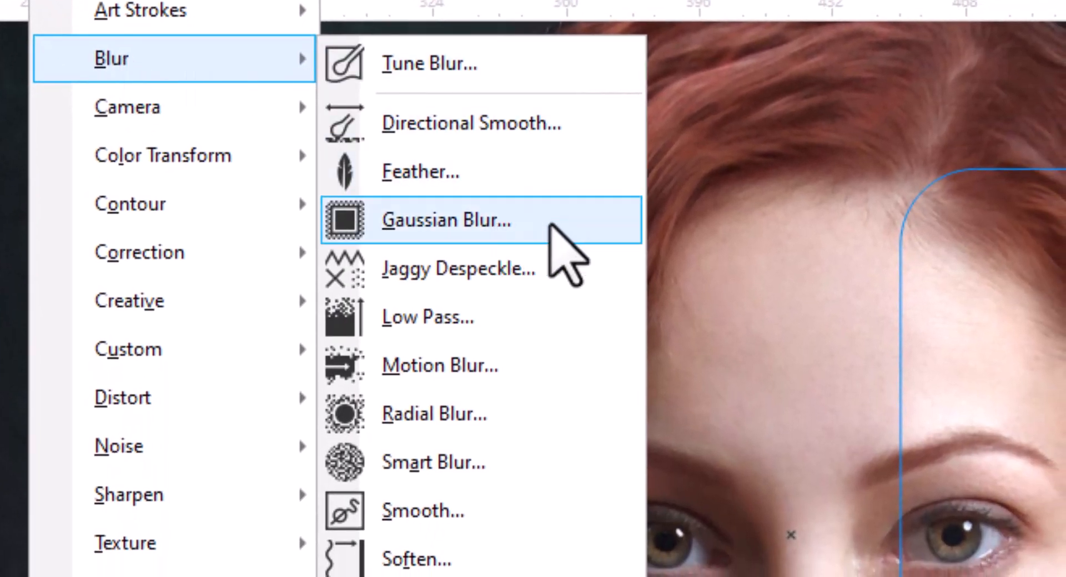
click(550, 225)
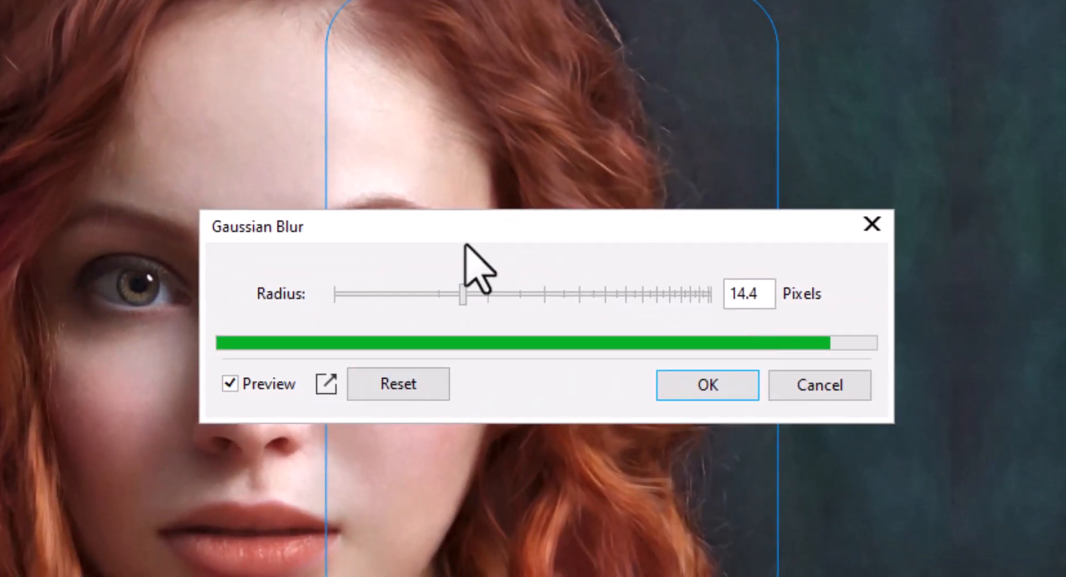
drag(467, 237, 934, 245)
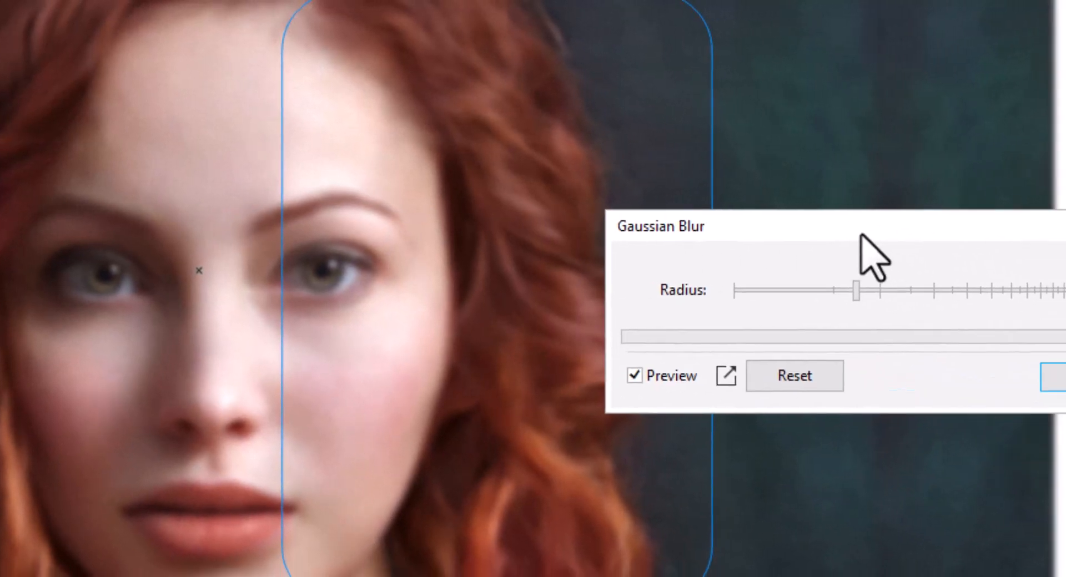
click(881, 295)
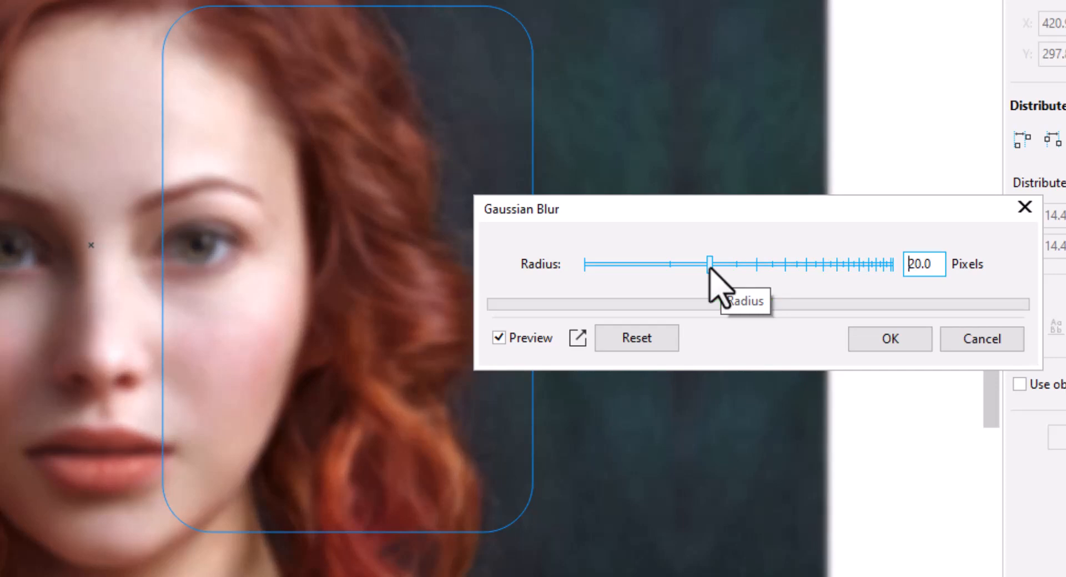
click(888, 342)
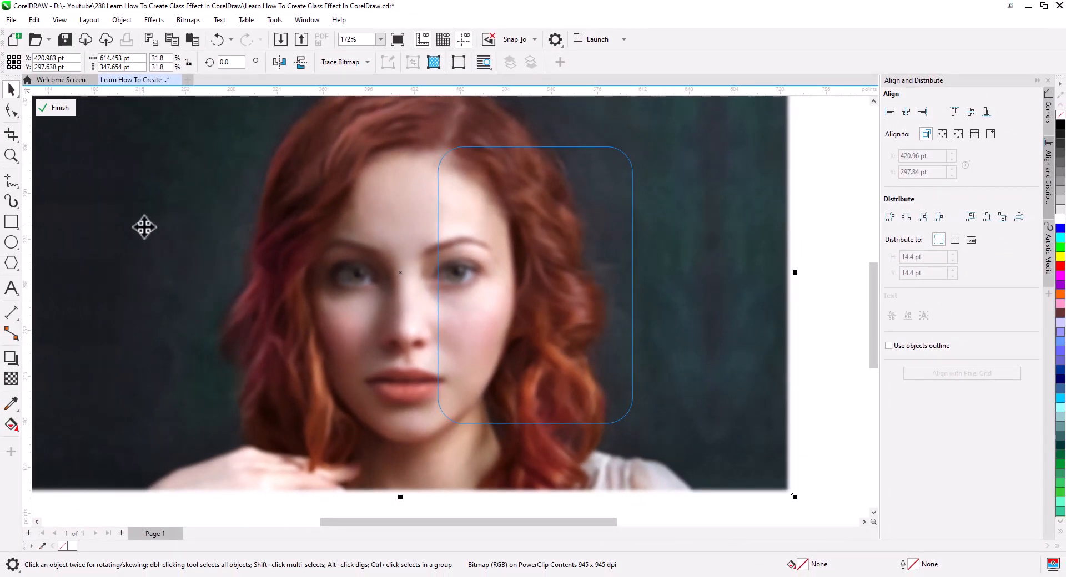
click(55, 109)
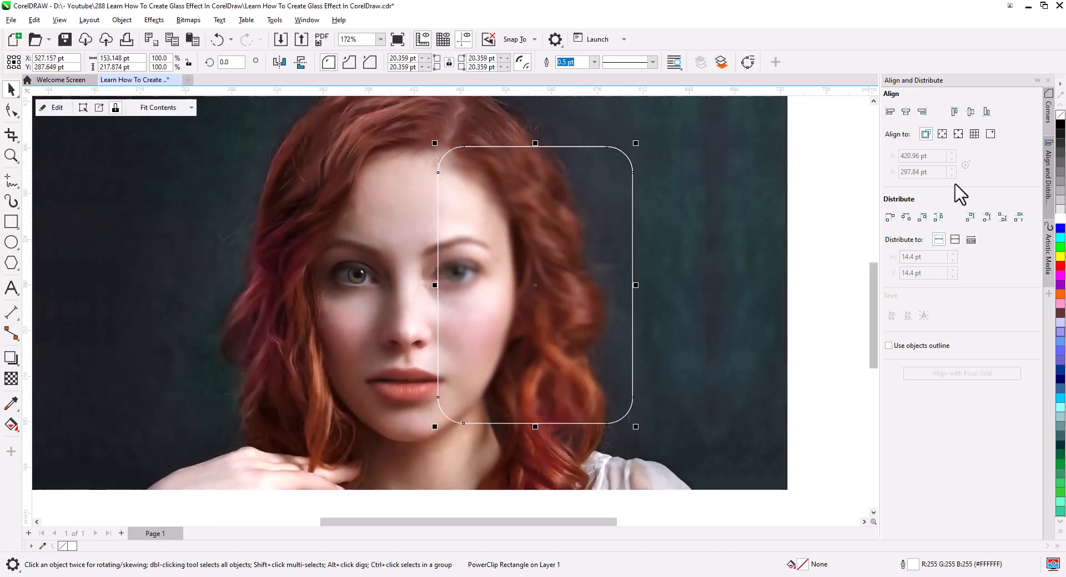
- Remove the blurred PowerClip rectangle's outline and cast a drop shadow from its left edge across to its right edge
right_click(1059, 118)
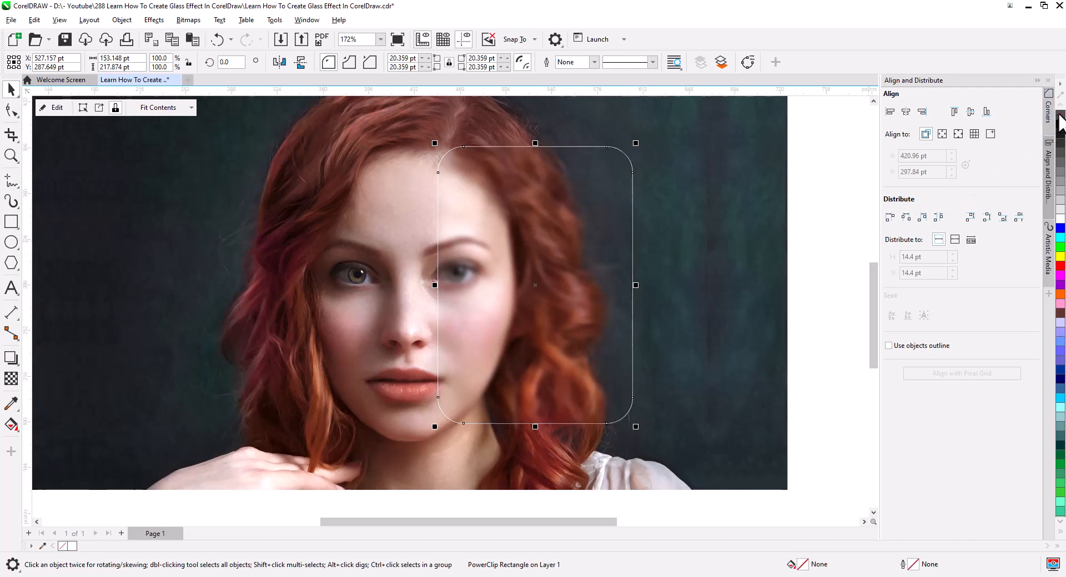
click(10, 359)
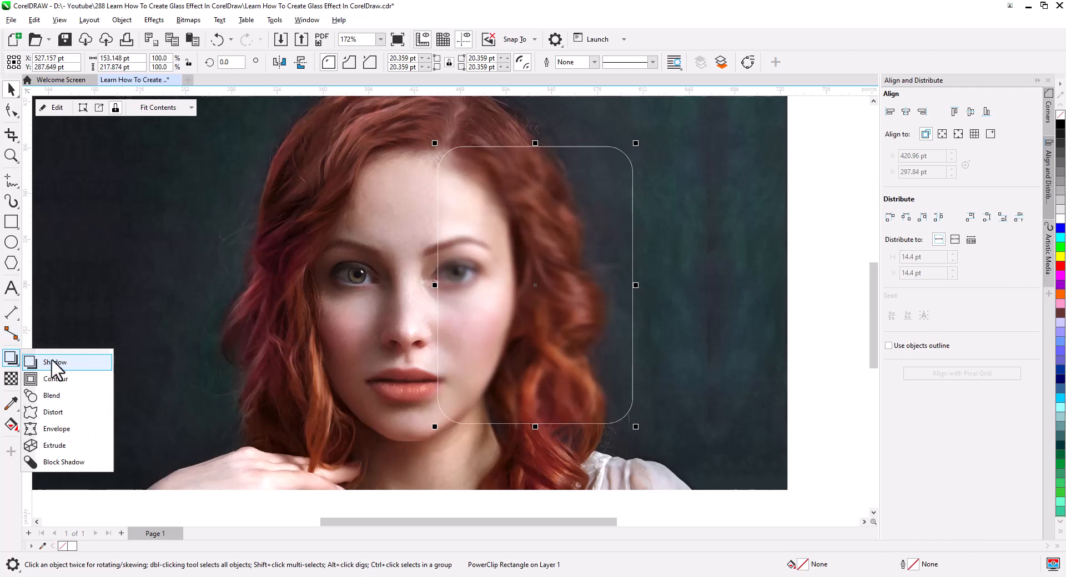
click(55, 363)
drag(438, 284, 638, 290)
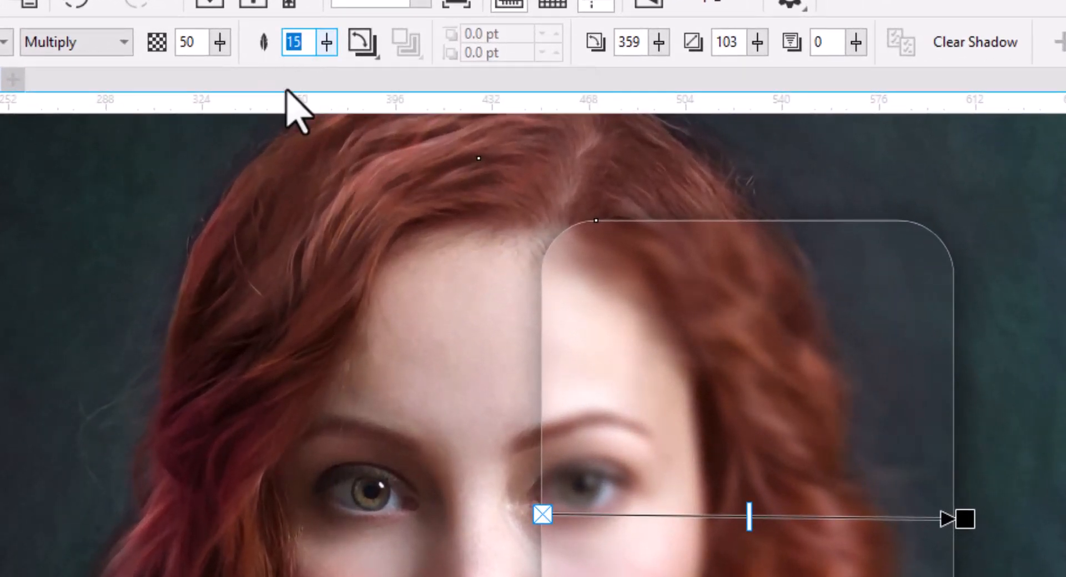
- Set the drop shadow's feathering to 20 and its opacity to 65
key(Return)
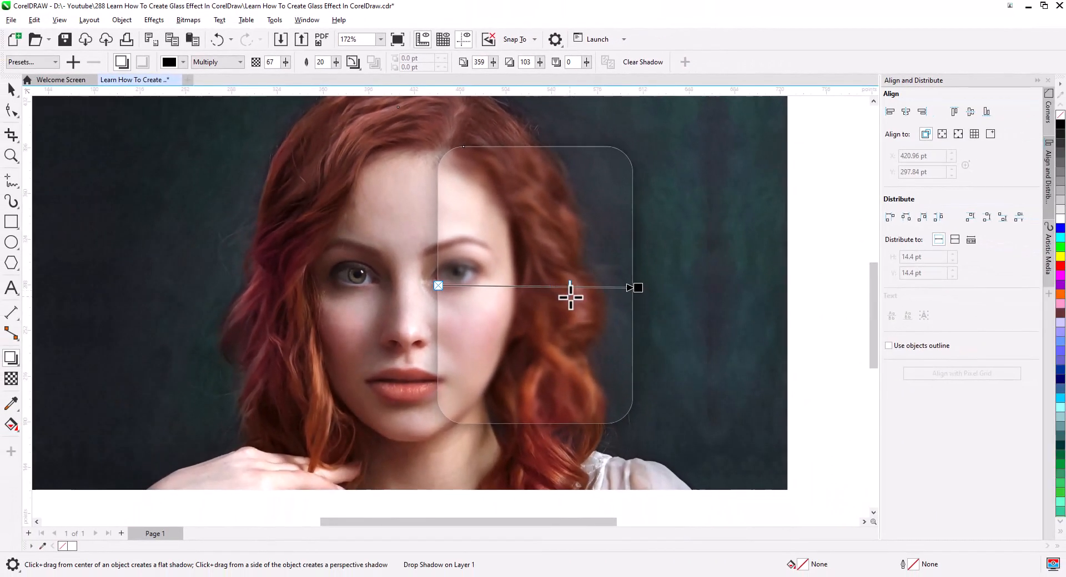
drag(570, 298, 566, 298)
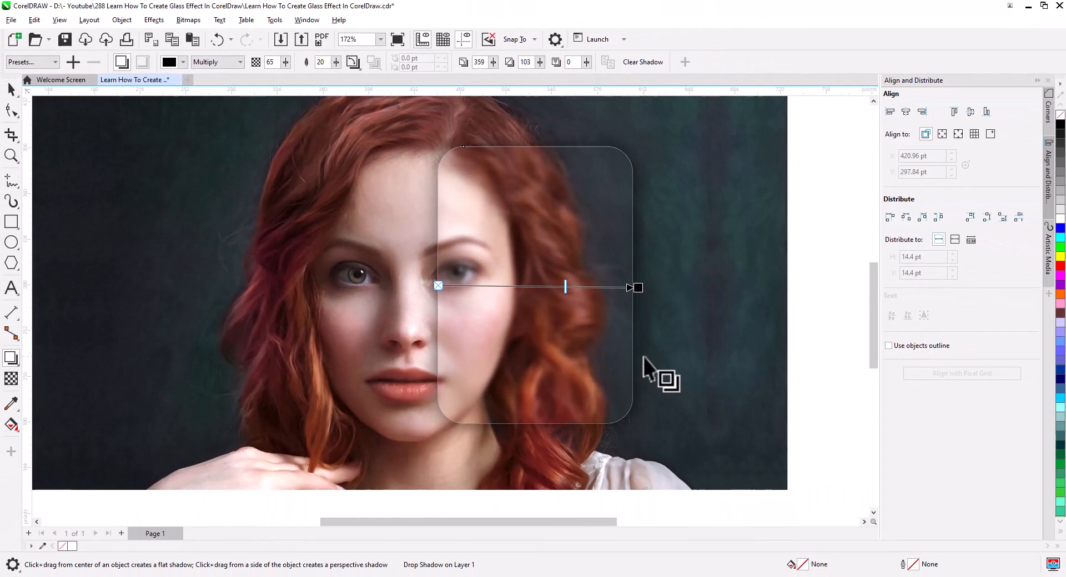
- Break the drop shadow apart from the blurred rectangle
click(11, 89)
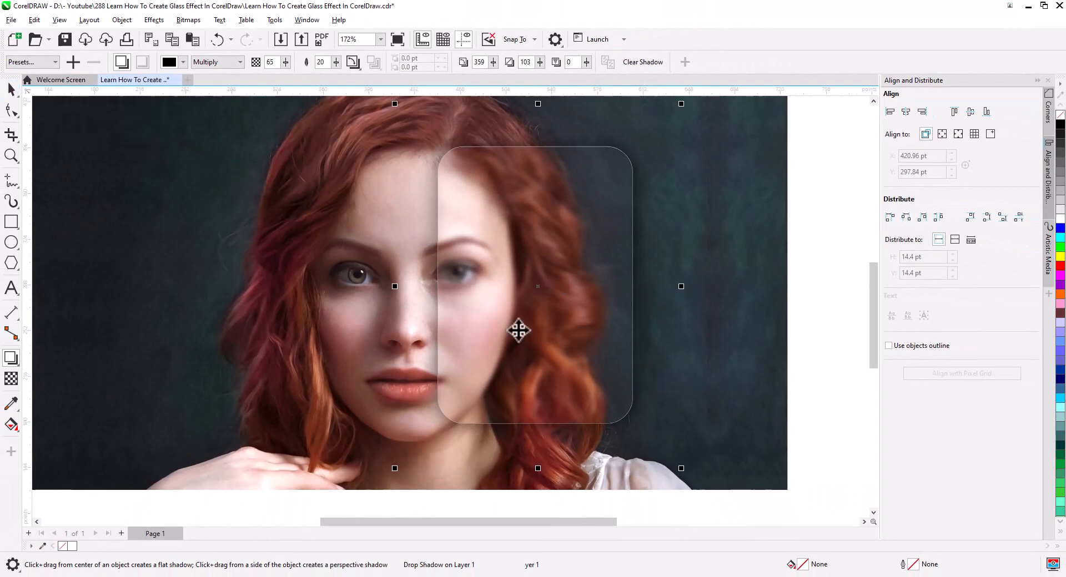
right_click(646, 342)
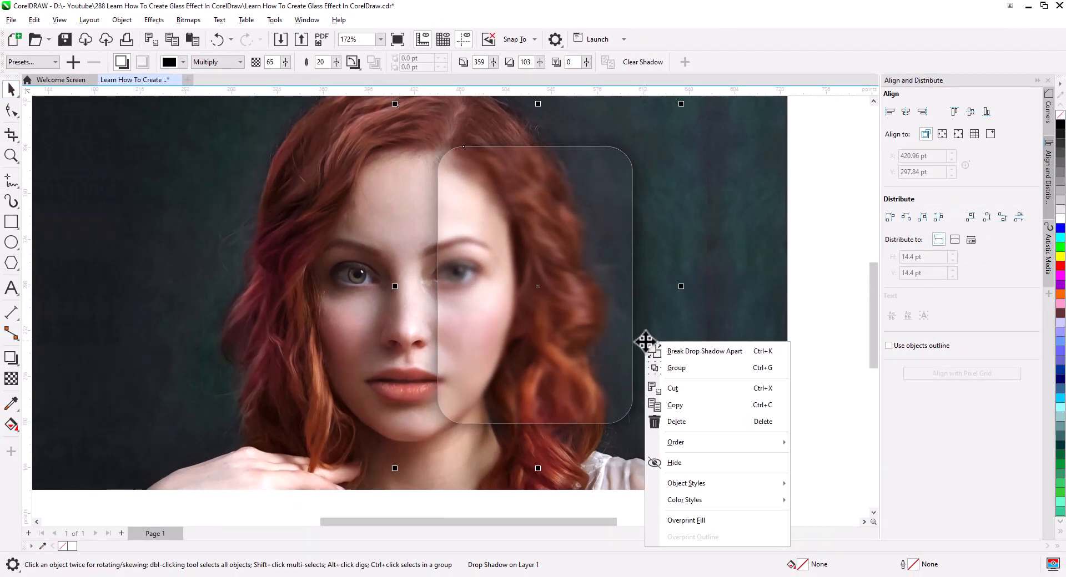
click(717, 352)
- Convert the blurred PowerClip rectangle to a 300 dpi RGB bitmap with anti-aliasing and a transparent background
click(605, 407)
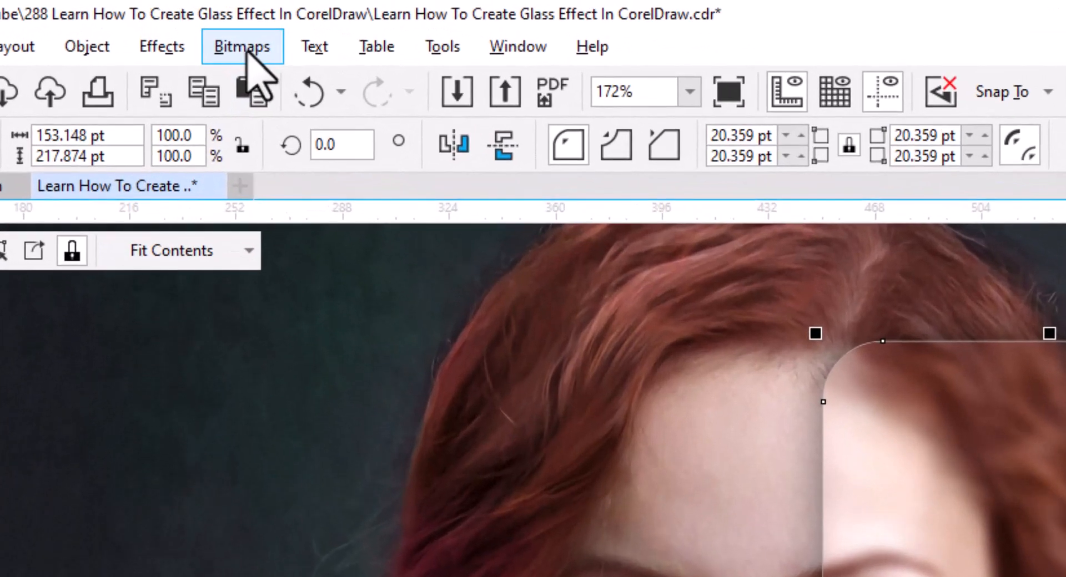
click(188, 20)
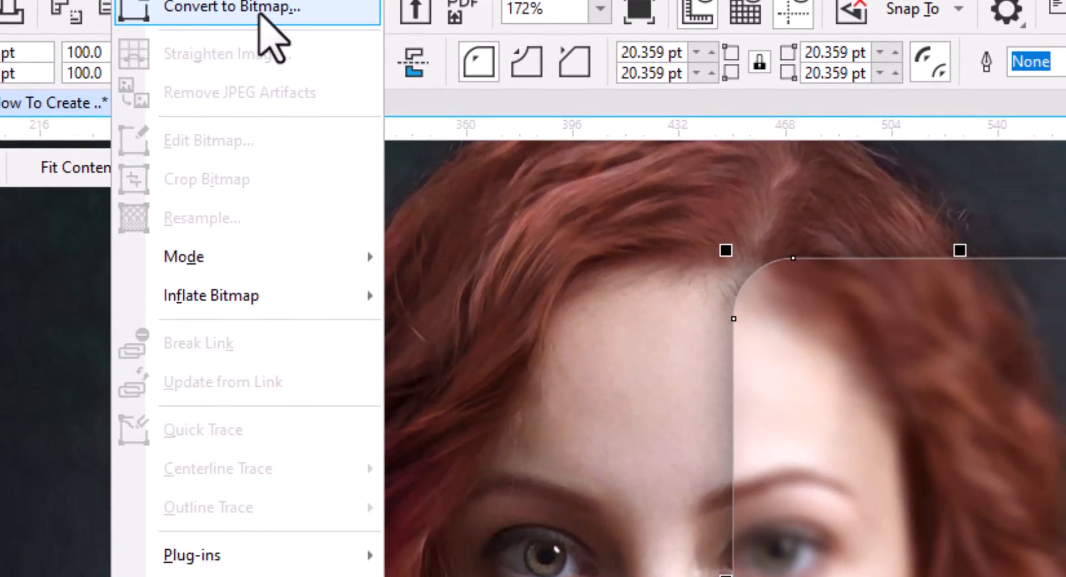
click(356, 92)
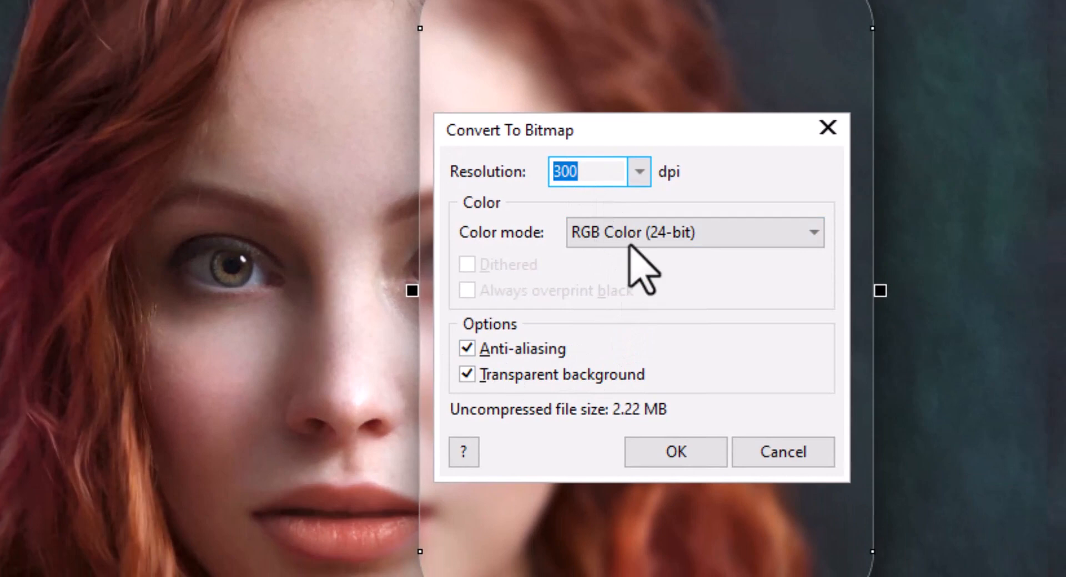
click(680, 455)
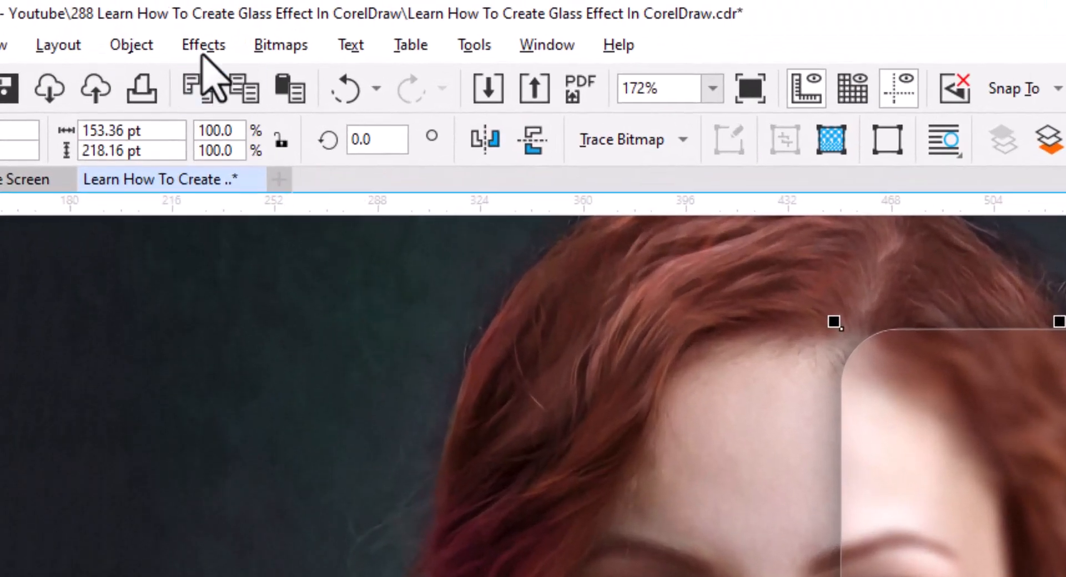
- Add Gaussian noise to the glass panel bitmap with level 50, density 40 and the Intensity color mode
click(151, 19)
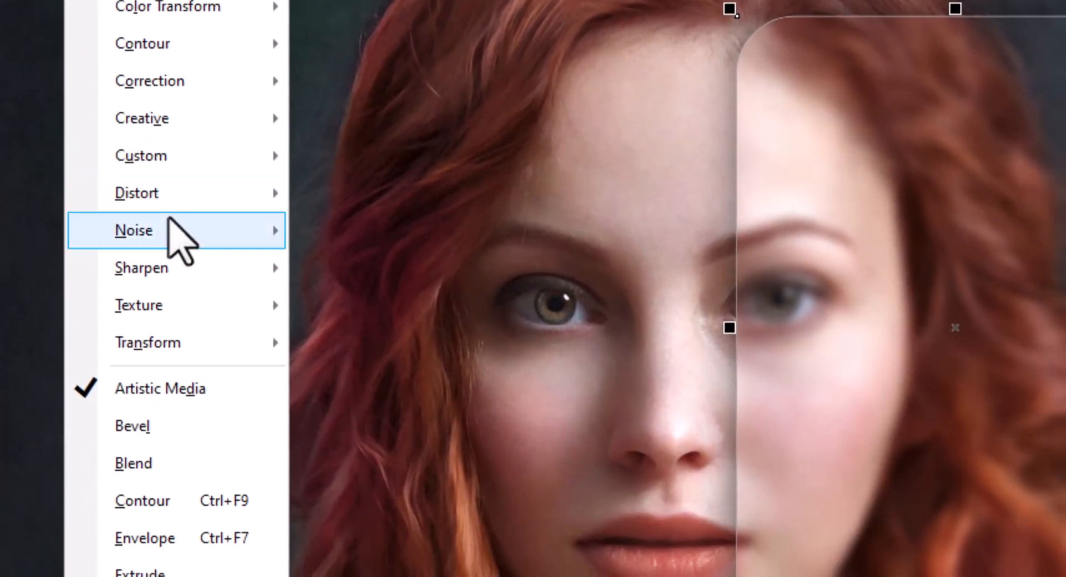
mouse_move(271, 540)
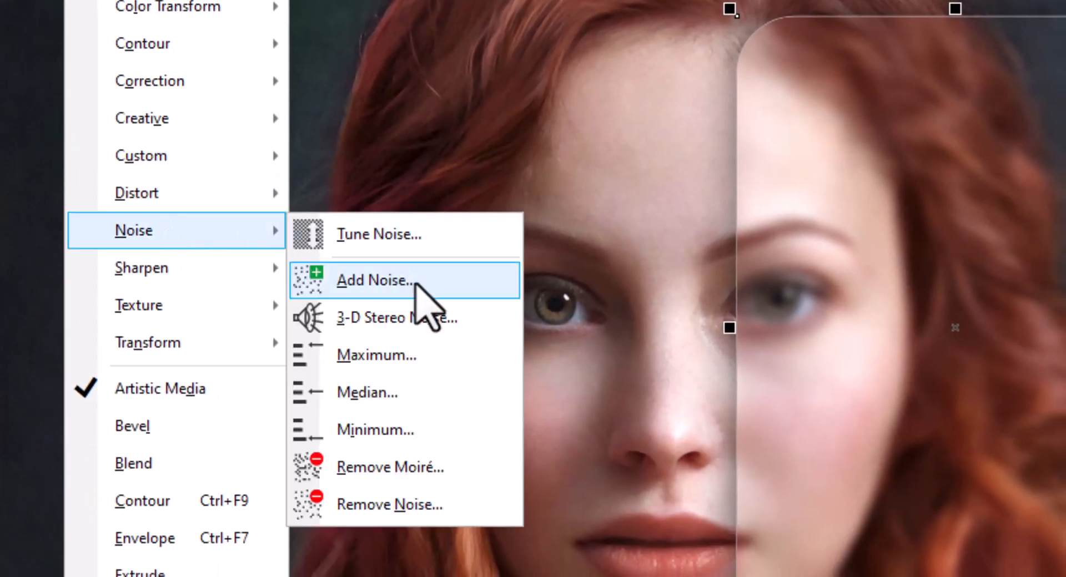
click(433, 280)
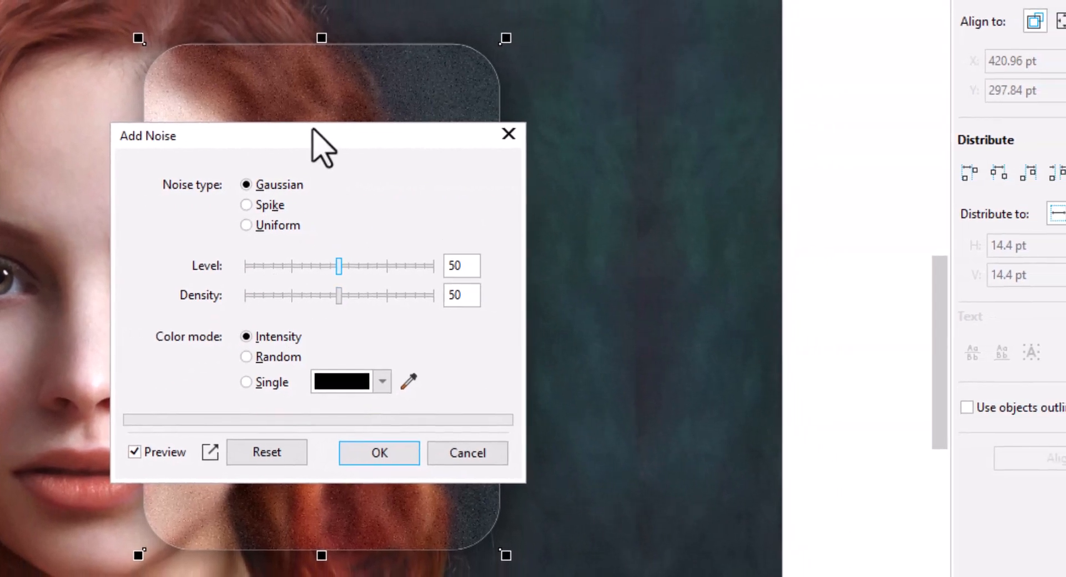
drag(317, 142, 729, 132)
drag(498, 322, 307, 349)
drag(755, 298, 736, 300)
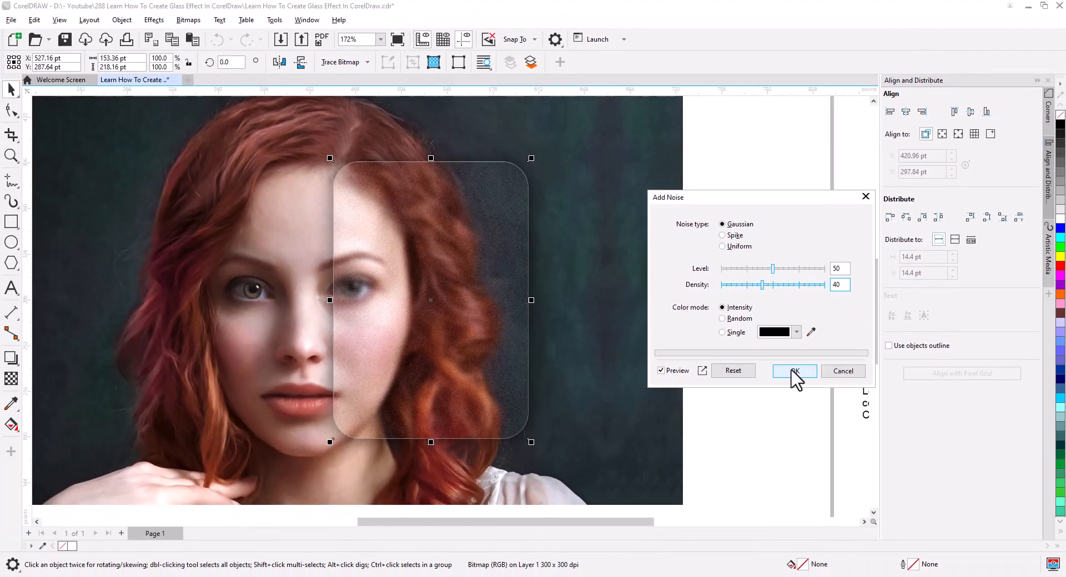
click(796, 454)
scroll(444, 341, up, 5)
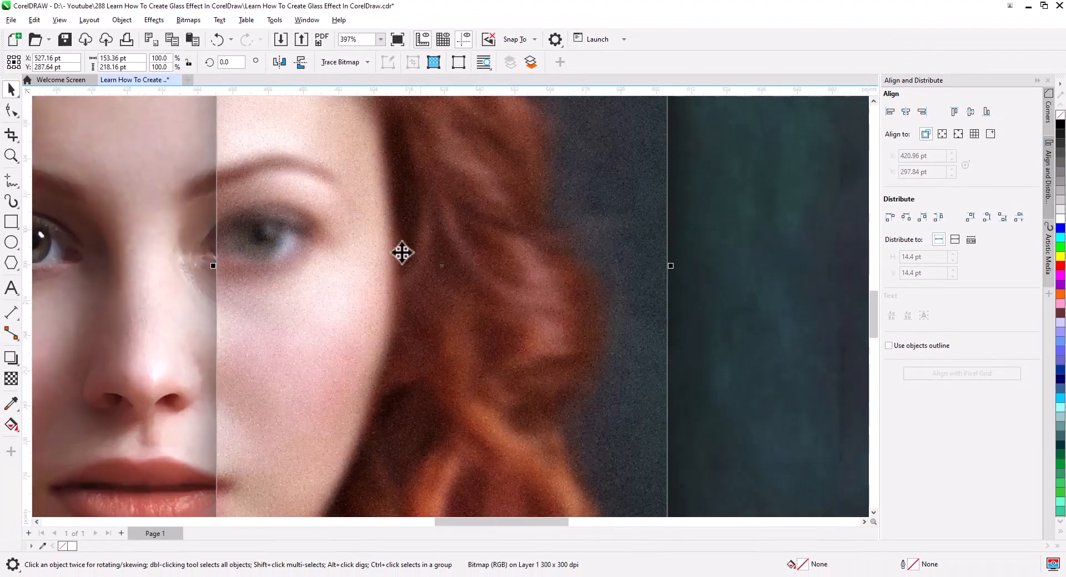
scroll(467, 331, down, 5)
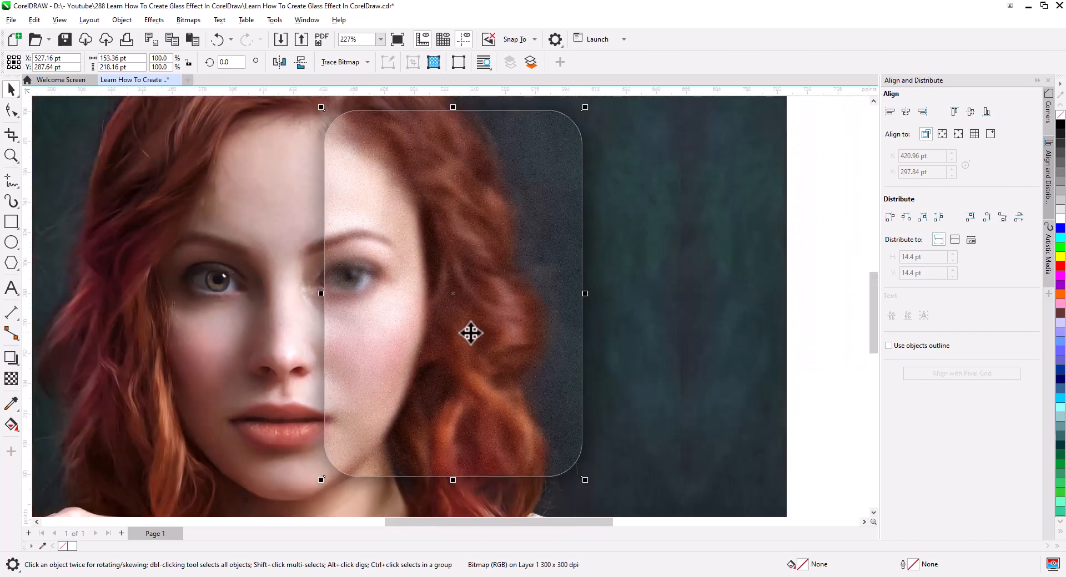
- Send the noisy glass panel bitmap and its drop shadow back behind the white rounded rectangle outline
drag(485, 348, 514, 337)
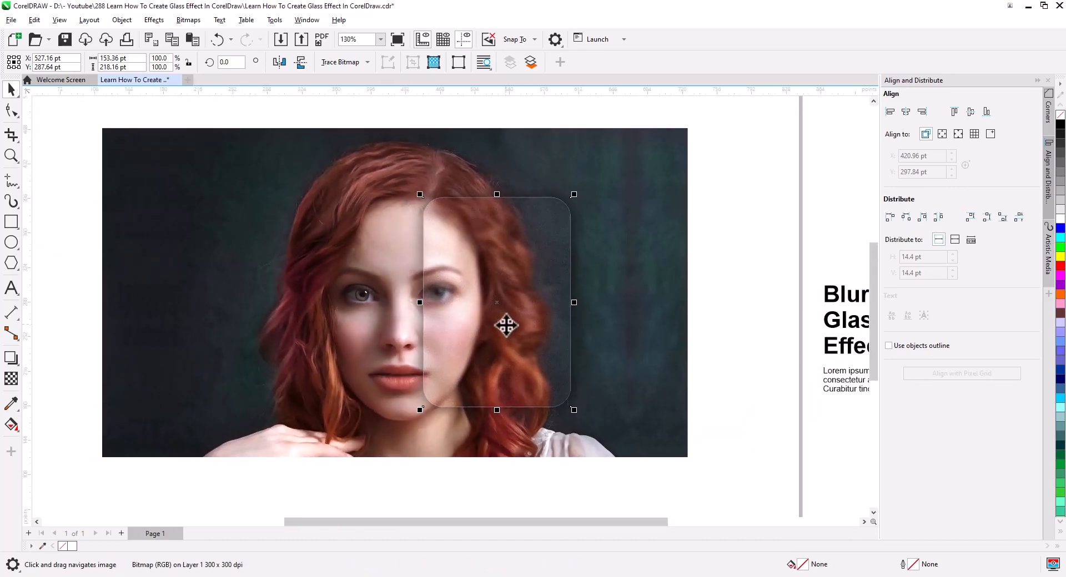
click(522, 343)
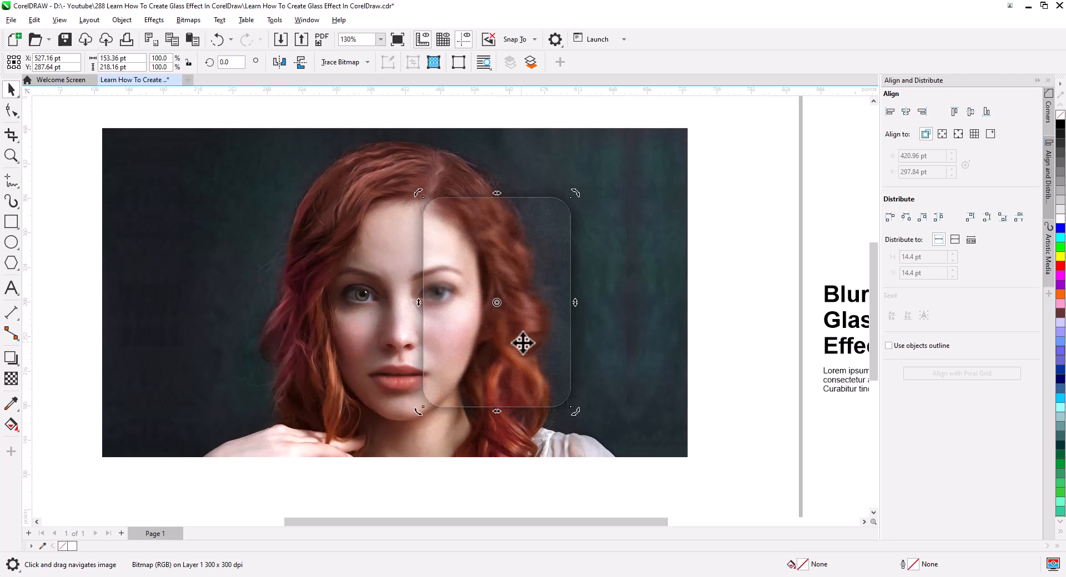
shift+click(582, 363)
key(ctrl+Page_Down)
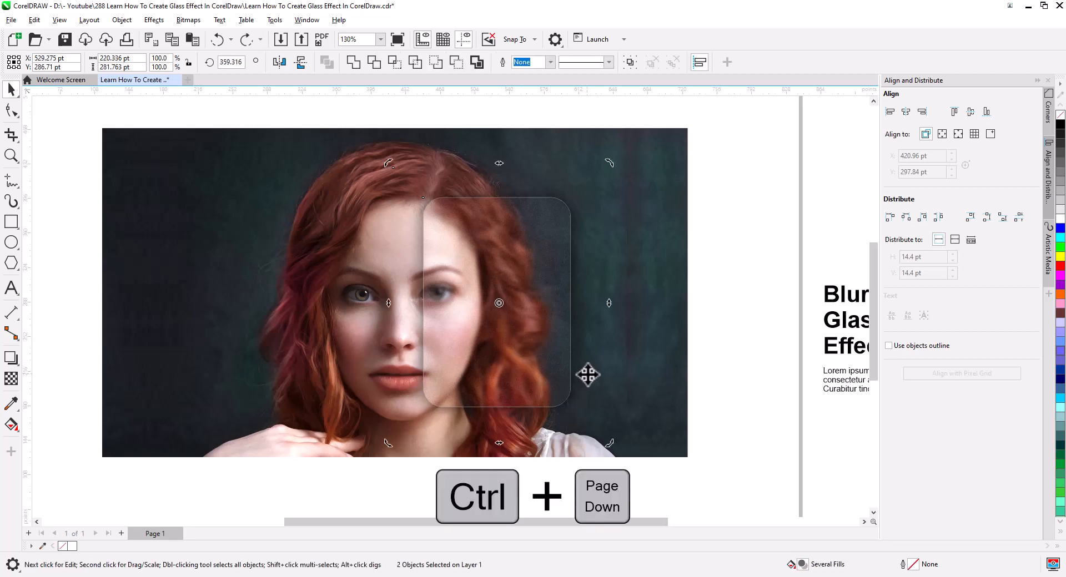
key(ctrl+Page_Down)
key(Escape)
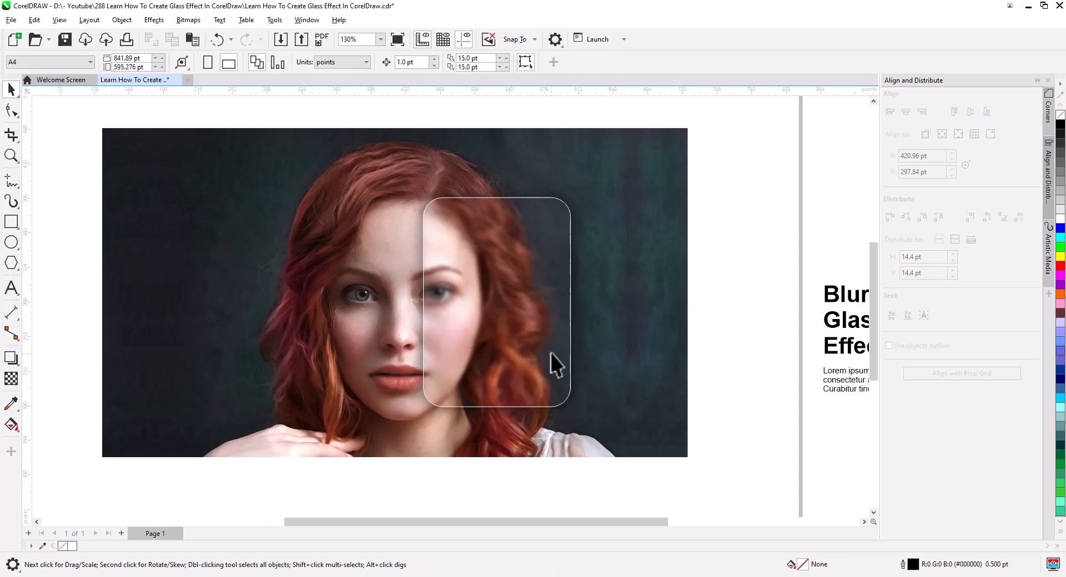
- Set the white rounded rectangle's outline width to 1.5 pt
click(557, 372)
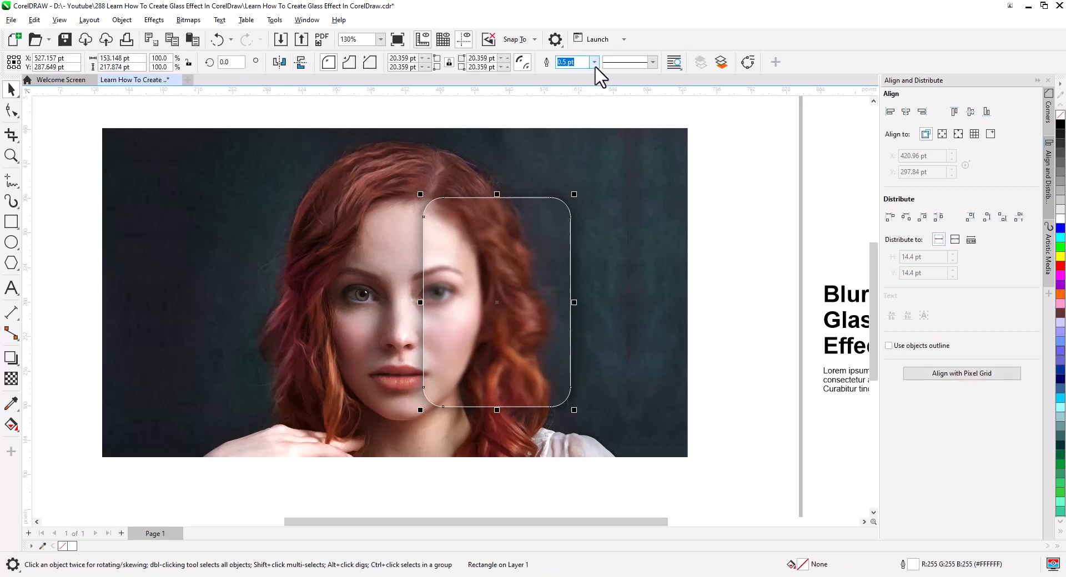
click(594, 65)
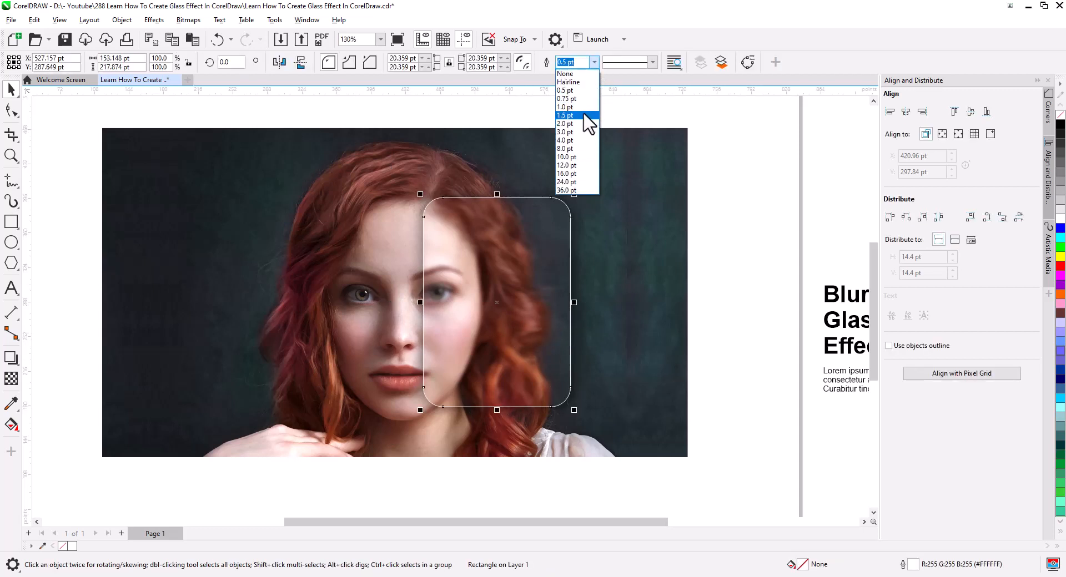
click(565, 115)
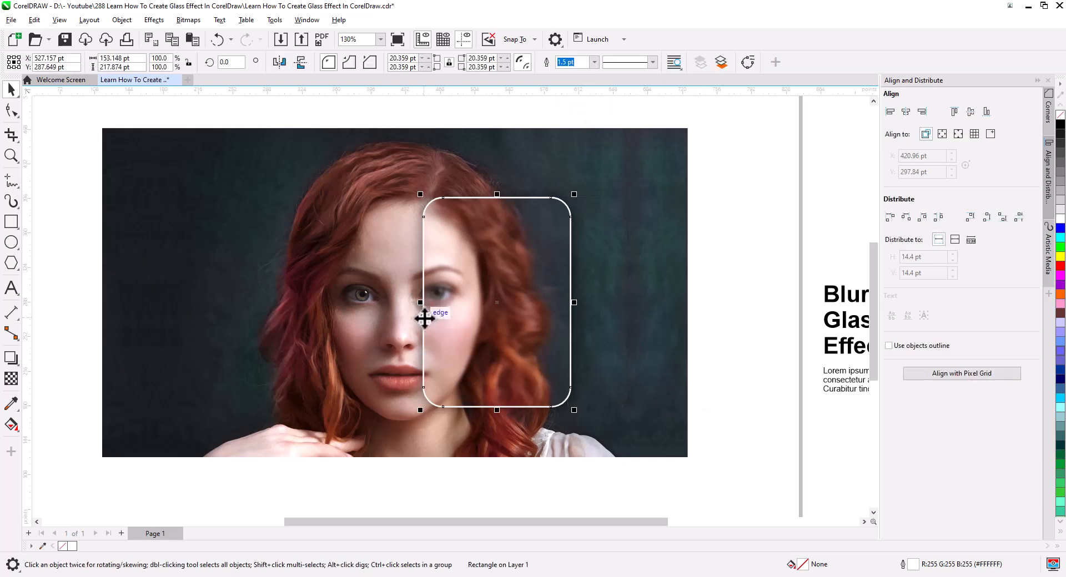
- Apply a linear fountain transparency to the rounded rectangle, fading its outline from opaque at the upper right to fully transparent at the lower left
scroll(455, 318, up, 2)
click(11, 379)
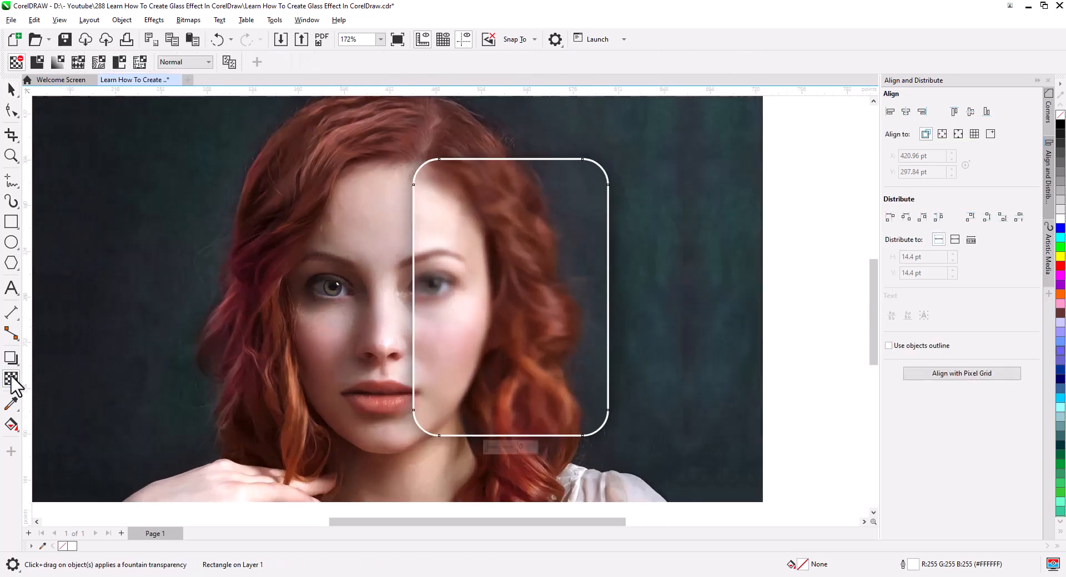
drag(609, 148, 433, 392)
drag(609, 148, 567, 176)
drag(433, 394, 430, 417)
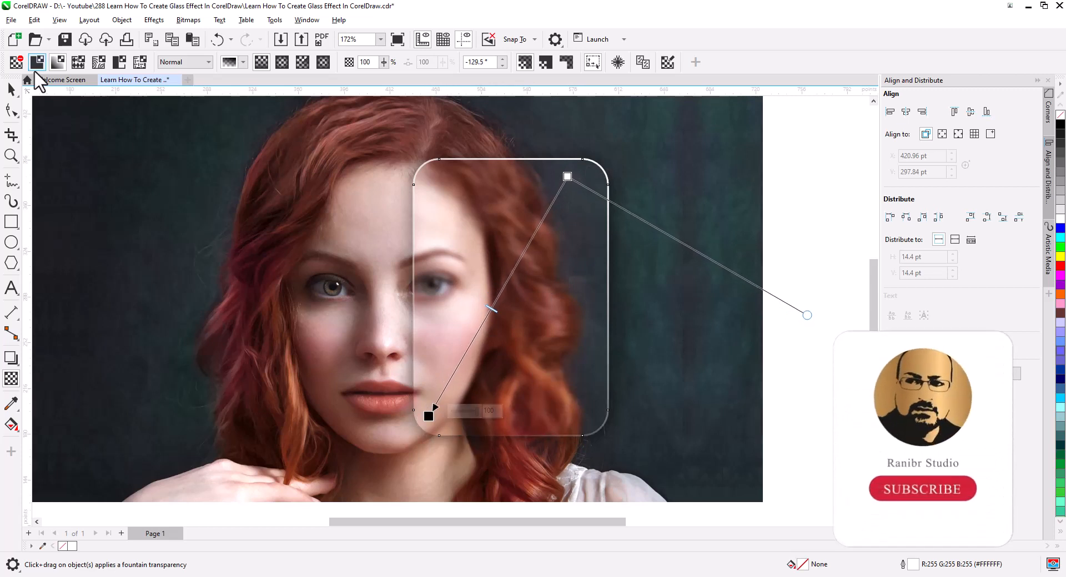
click(11, 89)
scroll(483, 281, down, 2)
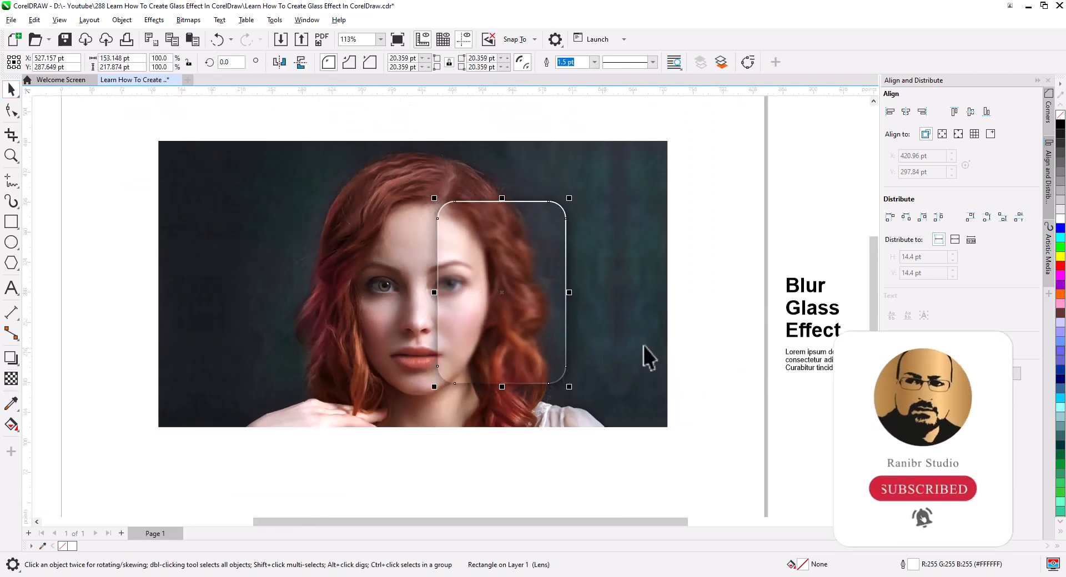
click(694, 352)
- Move the "Blur Glass Effect" heading and the Lorem ipsum paragraph onto the glass panel and fill both with white
drag(863, 371, 754, 405)
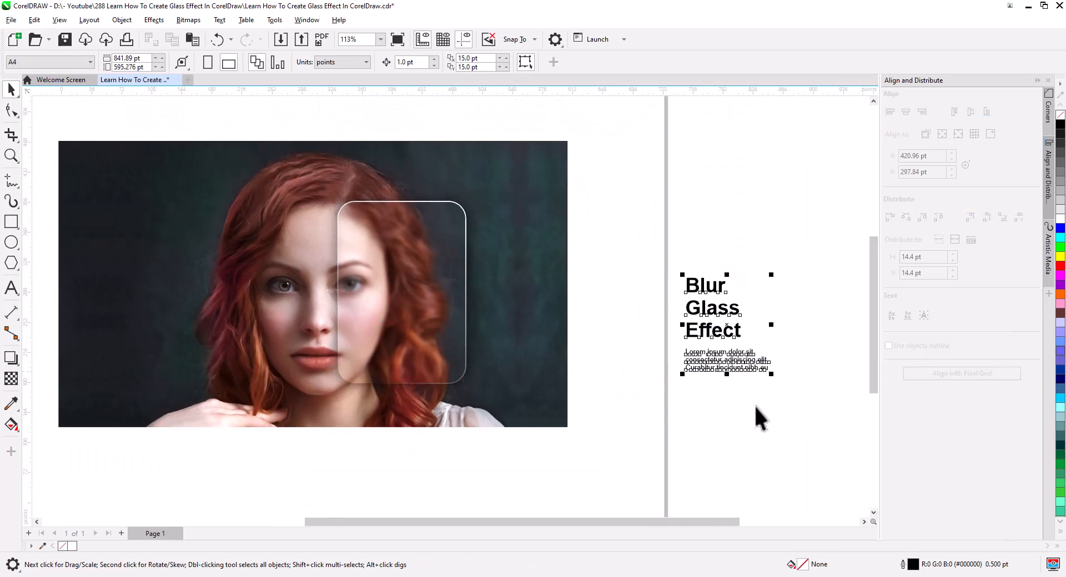
drag(714, 308, 519, 304)
scroll(389, 283, up, 2)
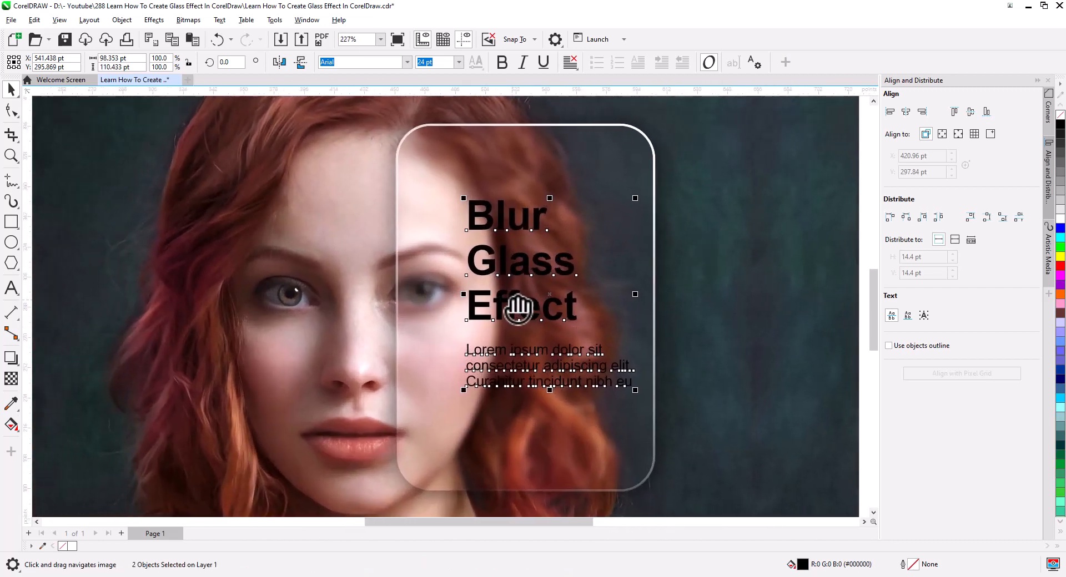
click(1060, 218)
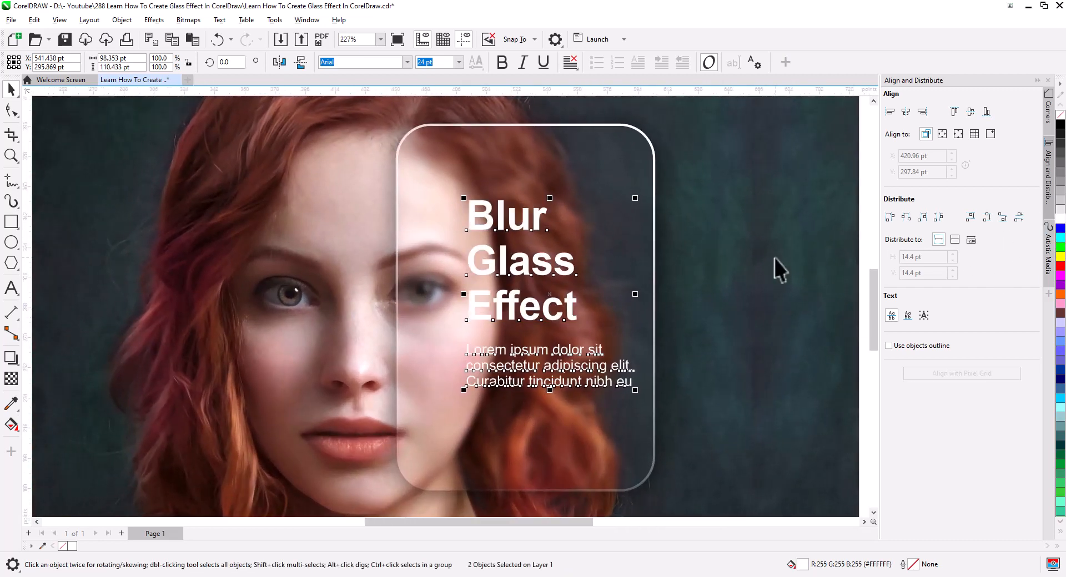
- Right-align the heading and paragraph lines and their right edges, and move the paragraph about 4 pt up toward the heading
click(570, 62)
click(590, 138)
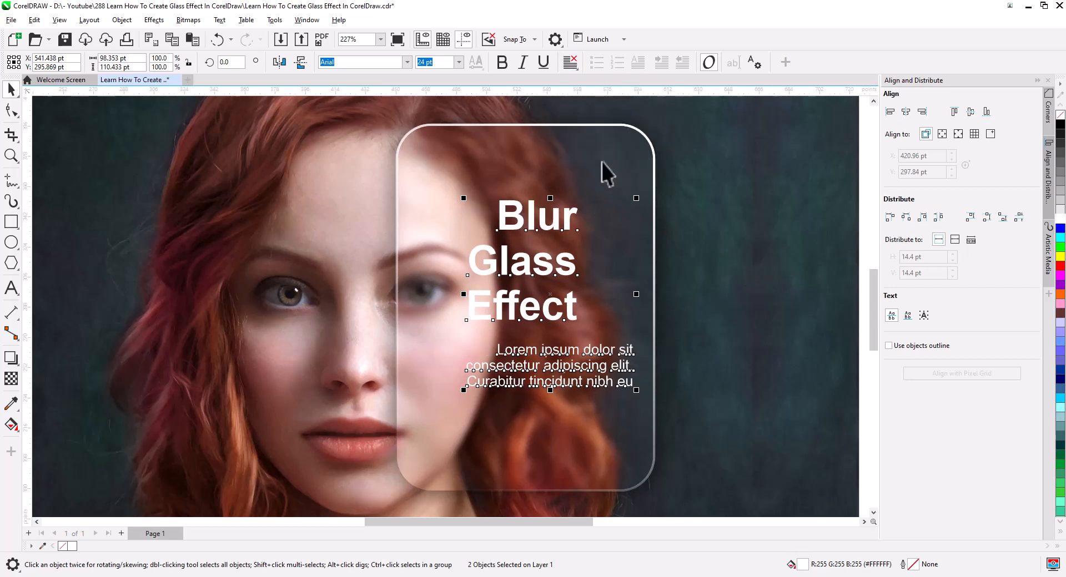
click(922, 113)
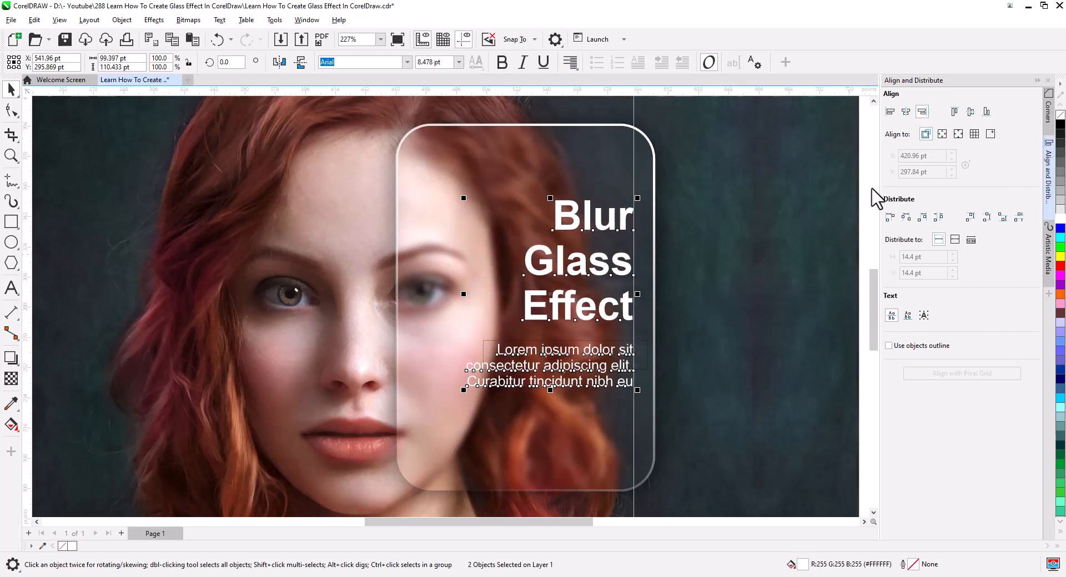
click(609, 352)
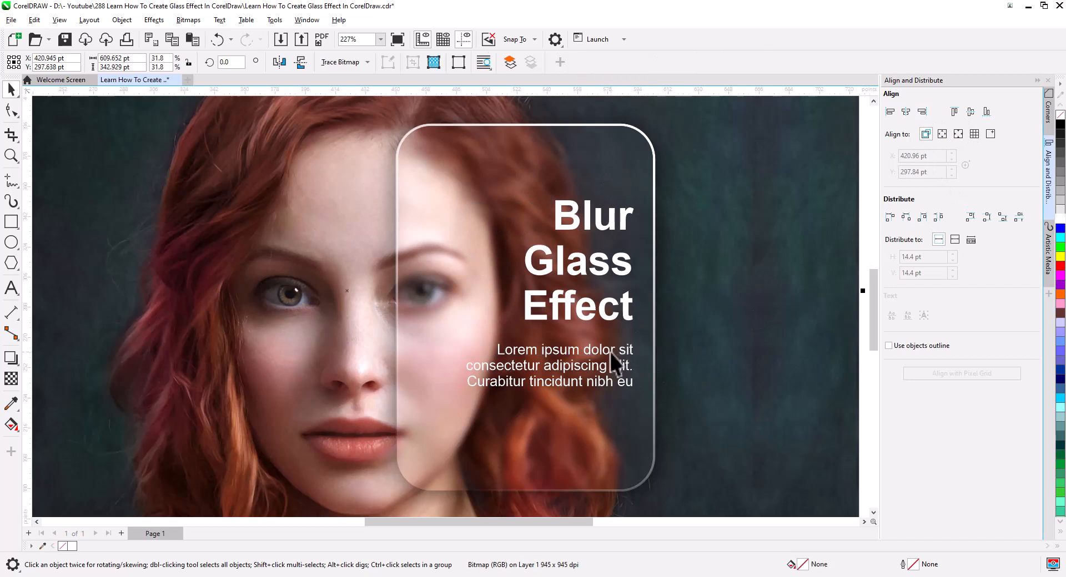
drag(610, 352, 611, 349)
- Enlarge the heading and paragraph together to about 114 × 122 pt and reposition them within the glass panel
shift+click(628, 319)
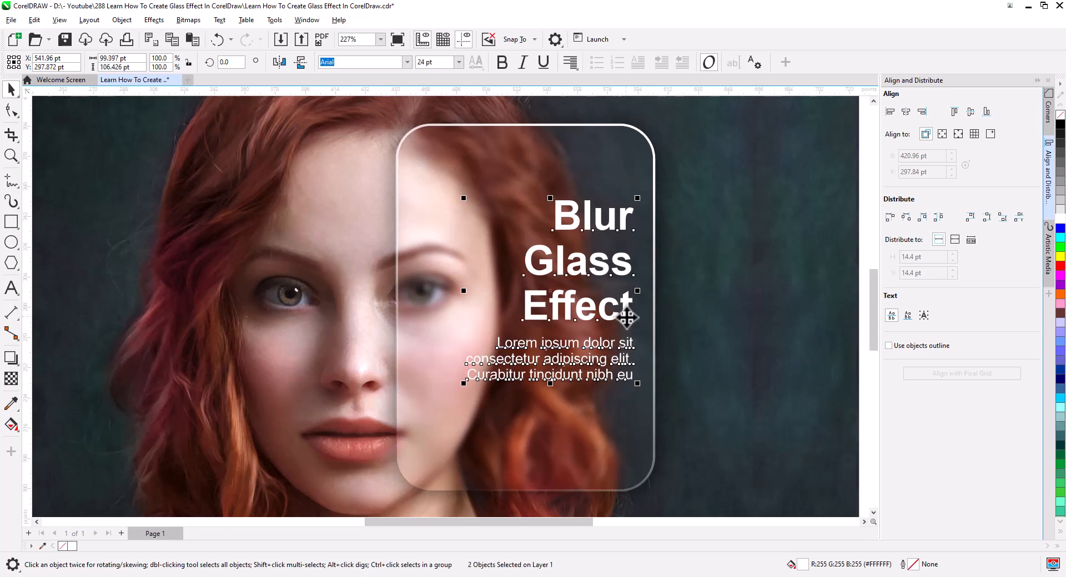
drag(462, 387, 440, 410)
drag(559, 337, 553, 348)
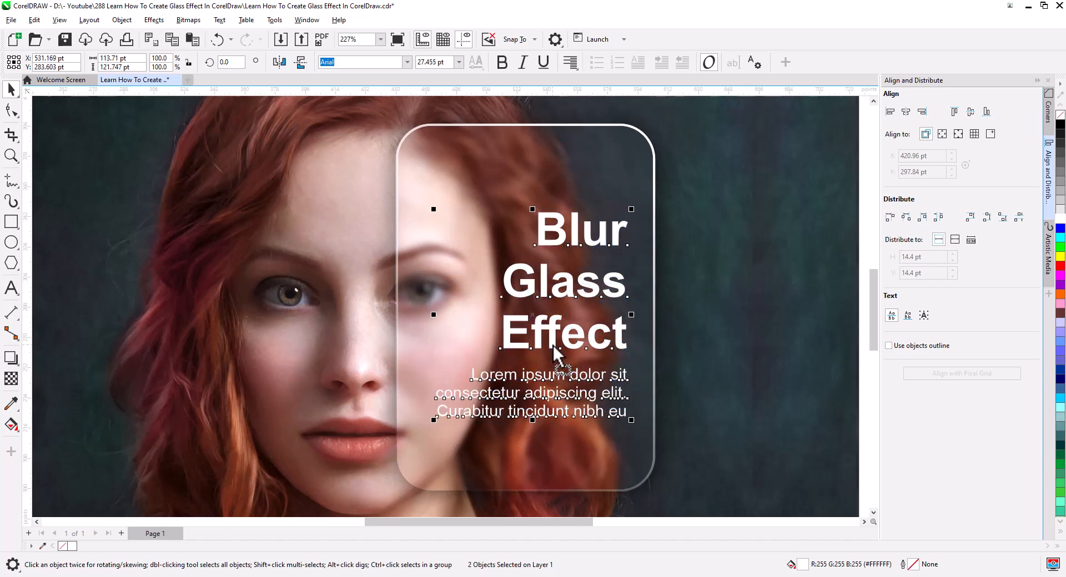
click(684, 333)
scroll(694, 328, down, 3)
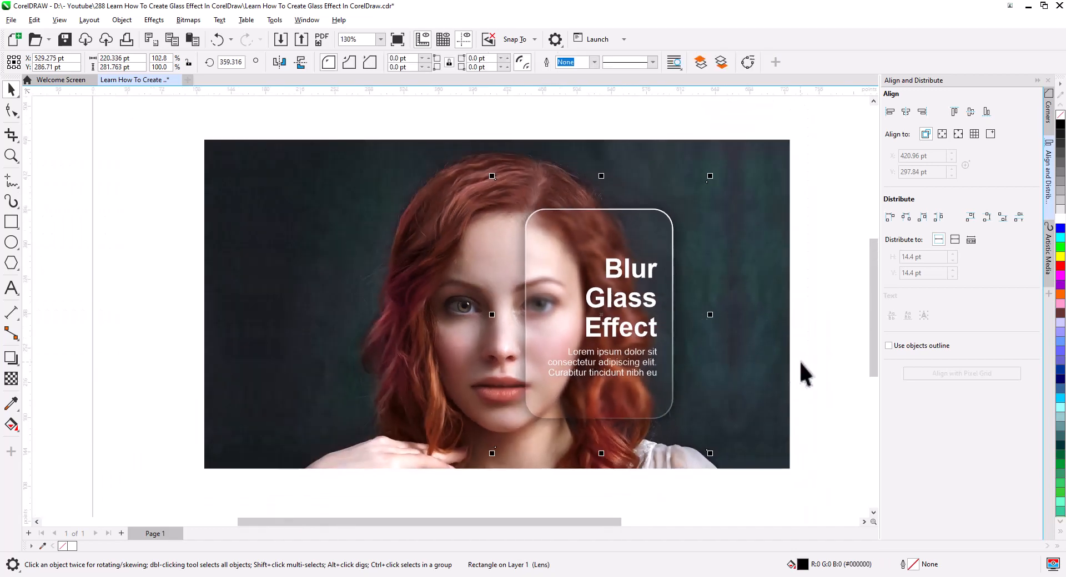
click(801, 363)
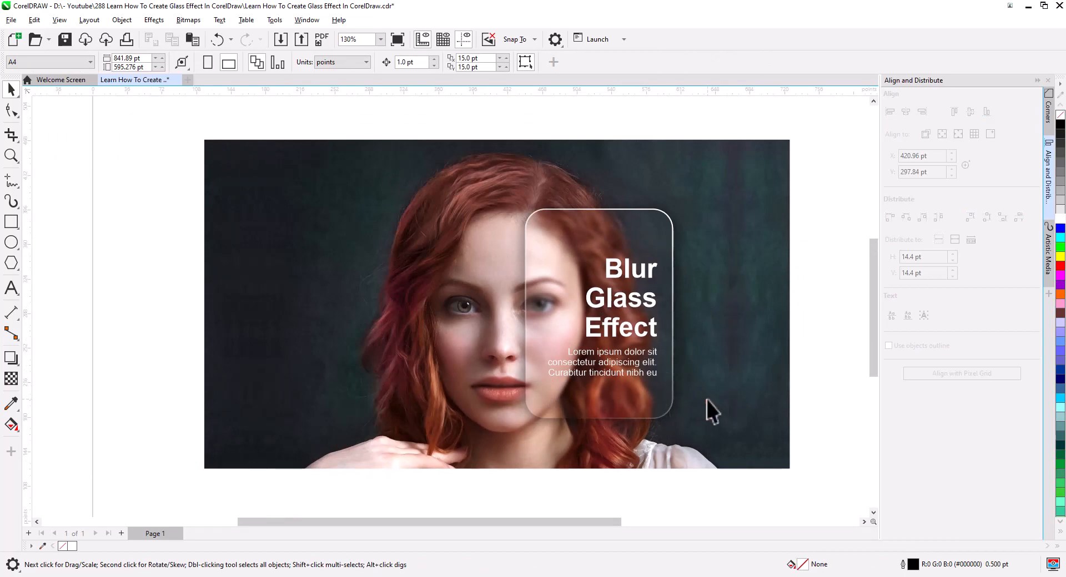